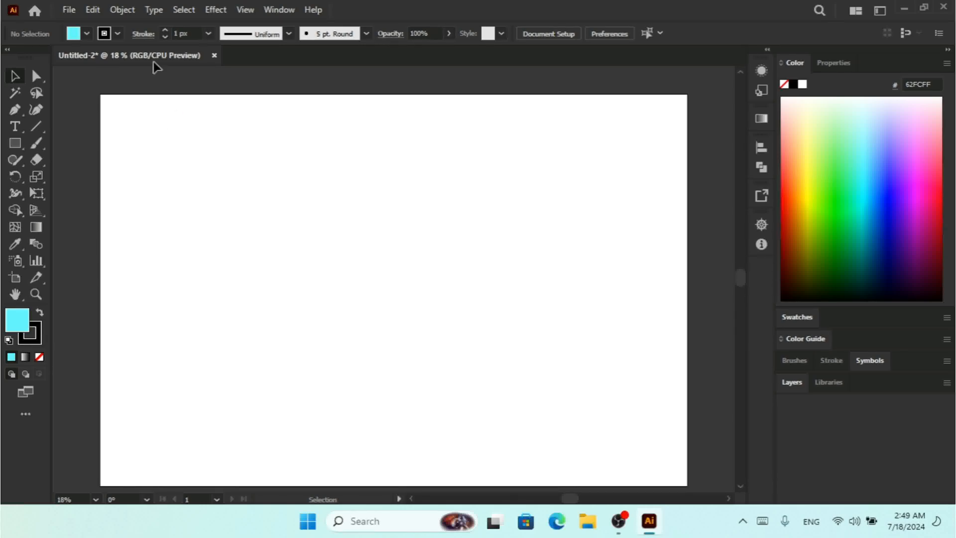
pyautogui.click(123, 11)
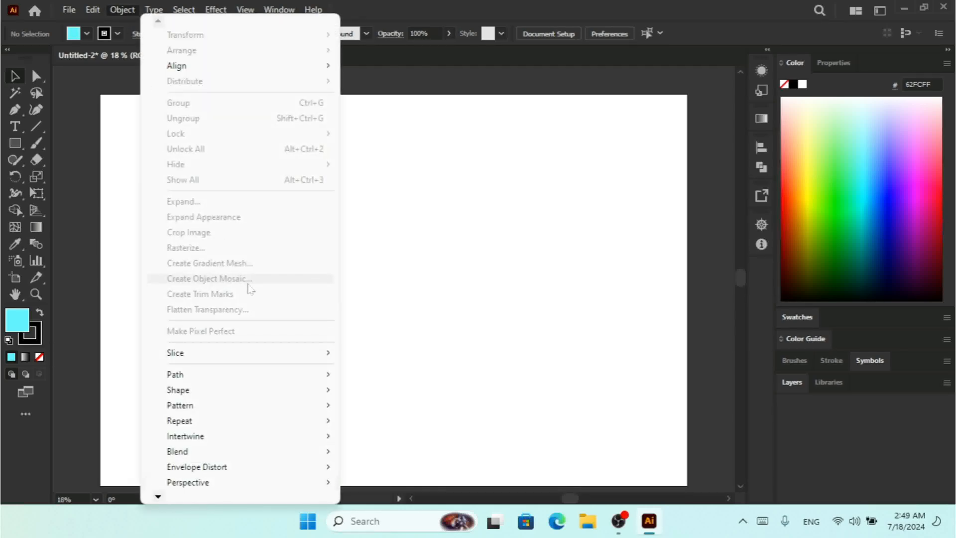
pyautogui.moveTo(293, 357)
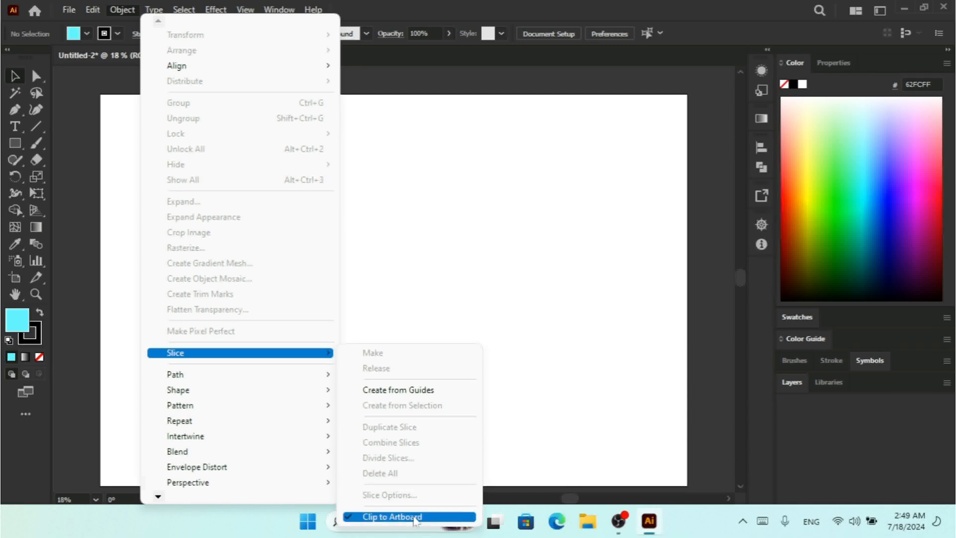
pyautogui.click(453, 212)
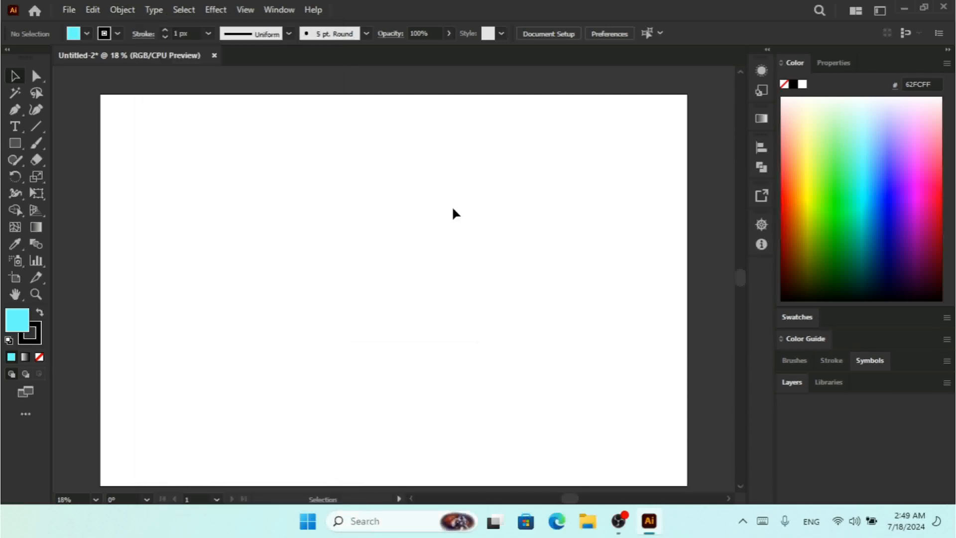
# Step: Draw a wide cyan rectangle across the upper part of the artboard and set its stroke to 0 px
pyautogui.click(15, 144)
pyautogui.moveTo(115, 107)
pyautogui.mouseDown()
pyautogui.moveTo(245, 159)
pyautogui.moveTo(458, 171)
pyautogui.moveTo(677, 213)
pyautogui.mouseUp()
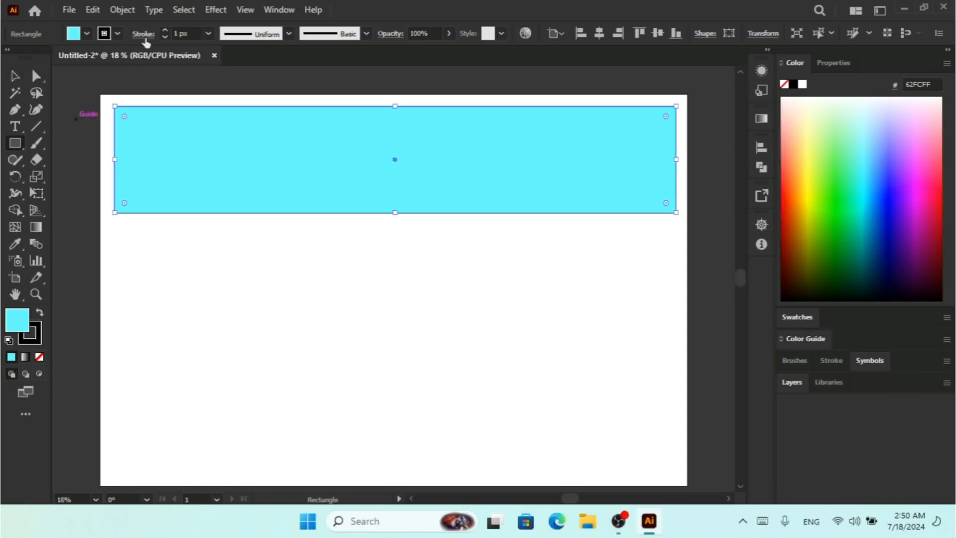
pyautogui.click(164, 36)
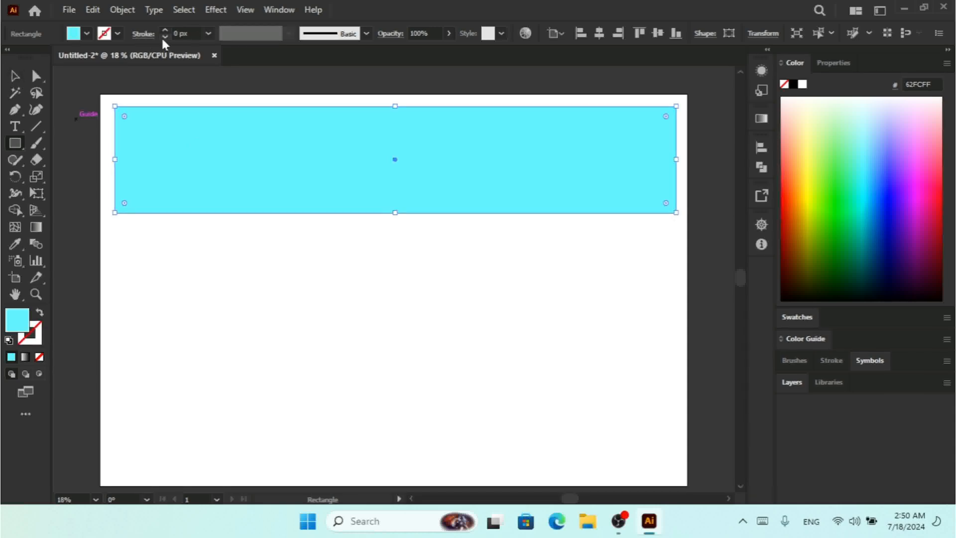
pyautogui.click(14, 77)
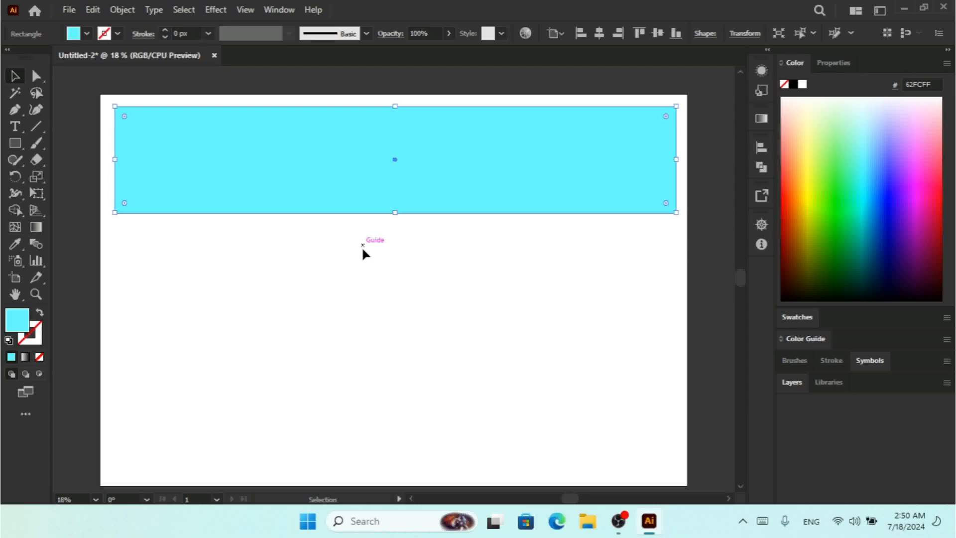
pyautogui.press('a')
pyautogui.press('v')
pyautogui.moveTo(441, 149); pyautogui.dragTo(440, 408)
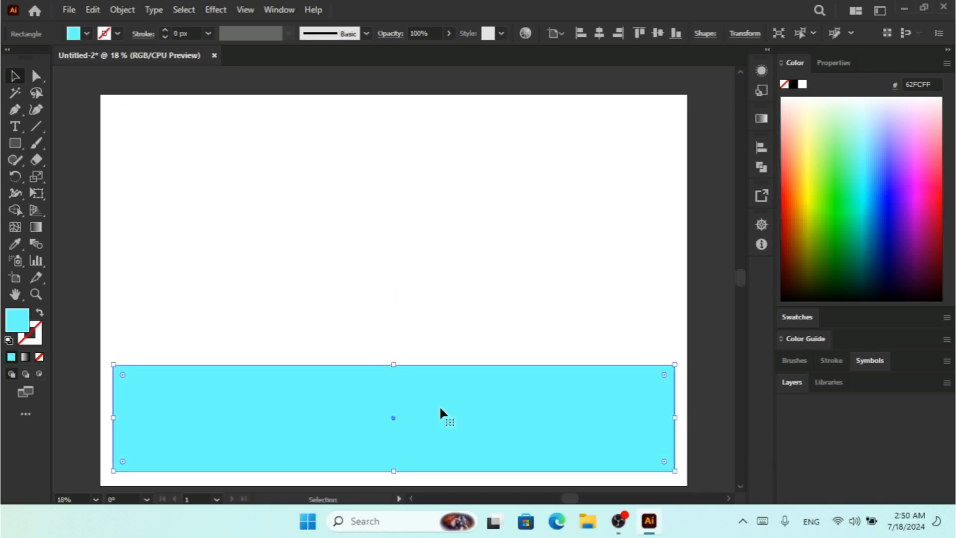
pyautogui.hotkey('ctrl', 'z')
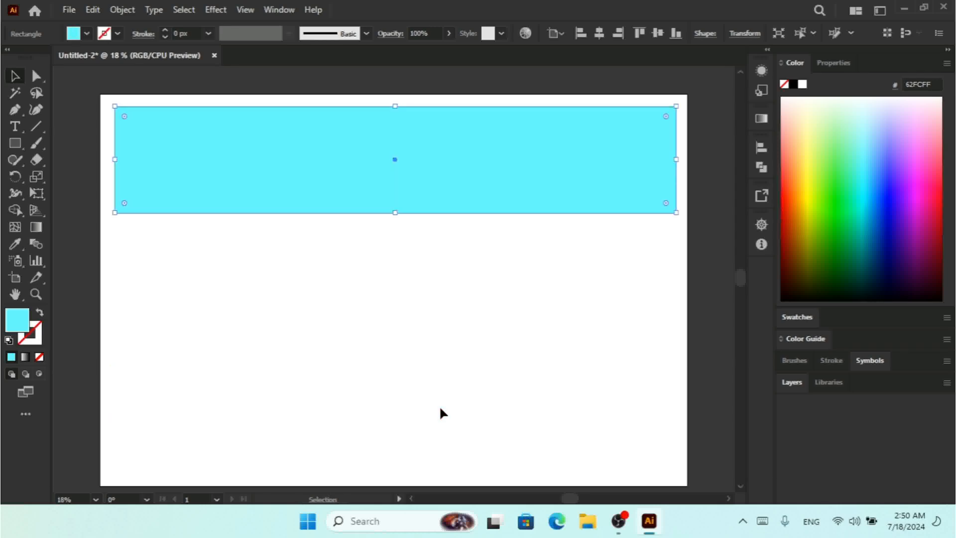
# Step: Paste a copy of the rectangle and place it near the artboard's bottom edge, aligned with the original's sides
pyautogui.hotkey('ctrl', 'v')
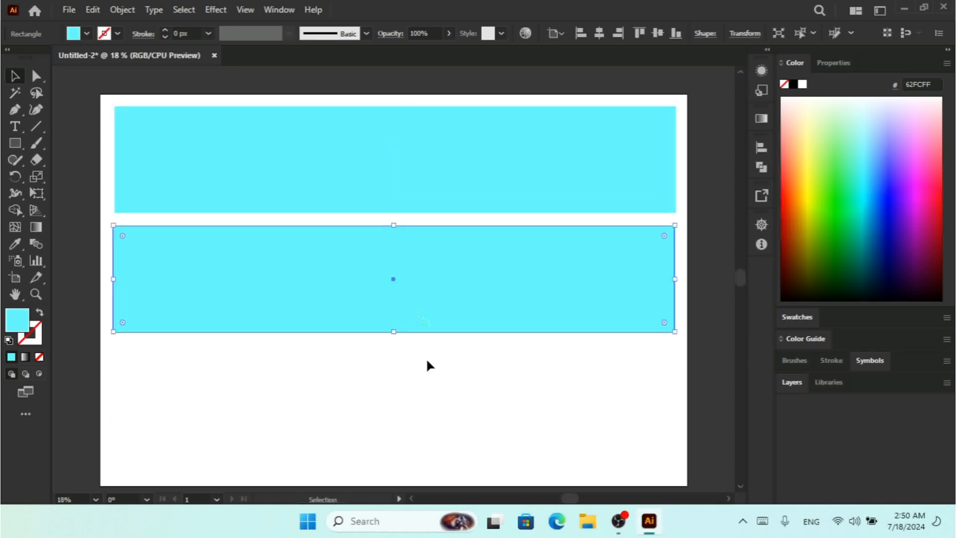
pyautogui.moveTo(413, 271); pyautogui.dragTo(417, 409)
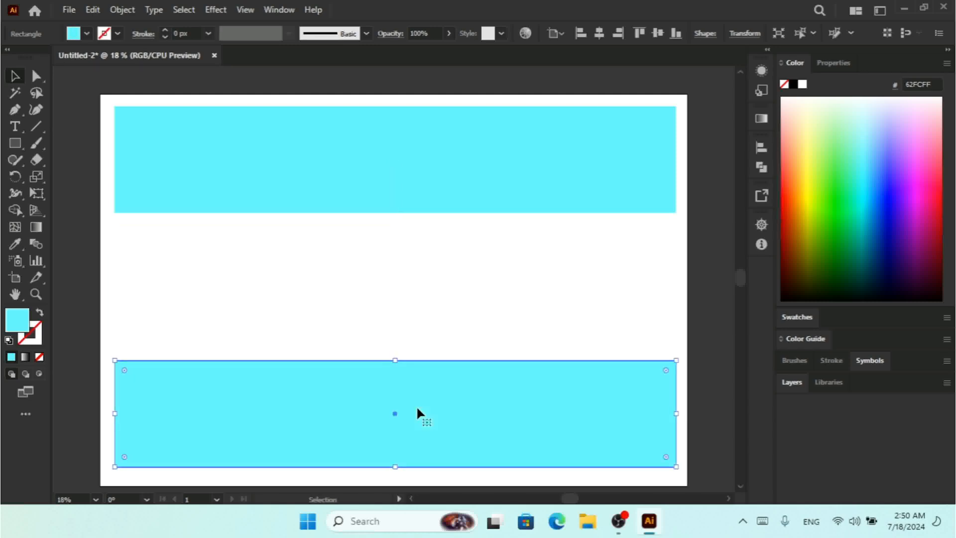
pyautogui.click(527, 279)
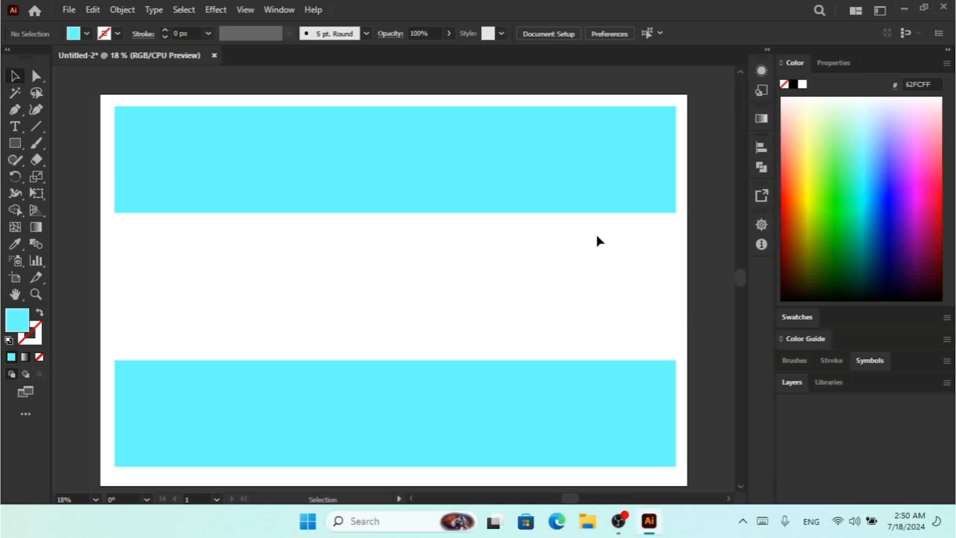
pyautogui.moveTo(595, 233); pyautogui.dragTo(675, 354)
pyautogui.moveTo(115, 212); pyautogui.dragTo(219, 241)
pyautogui.hotkey('ctrl', 'z')
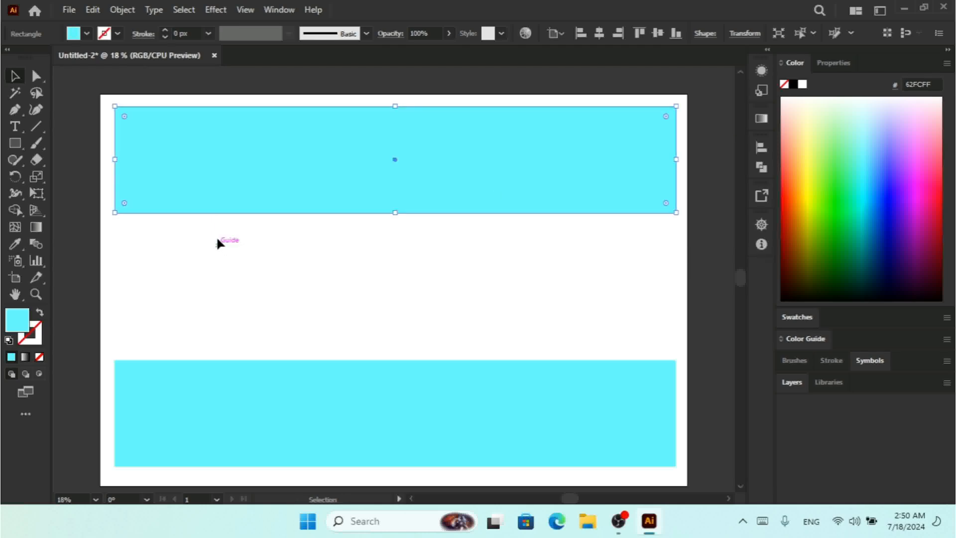
pyautogui.click(178, 261)
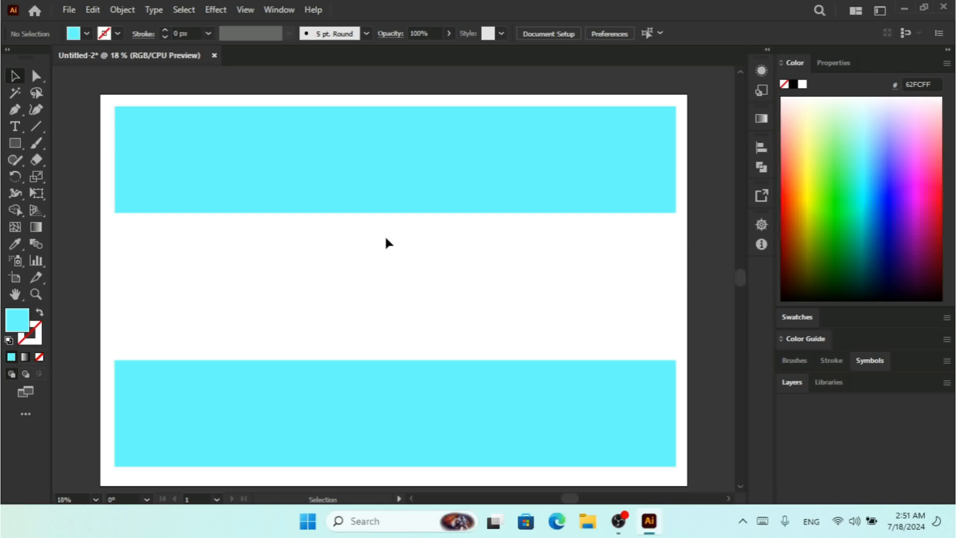
pyautogui.click(122, 12)
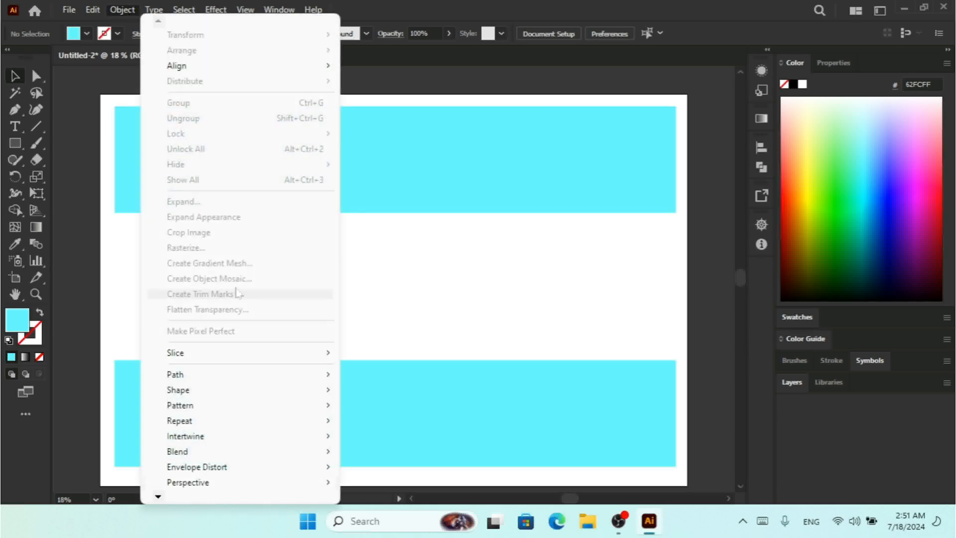
pyautogui.moveTo(293, 357)
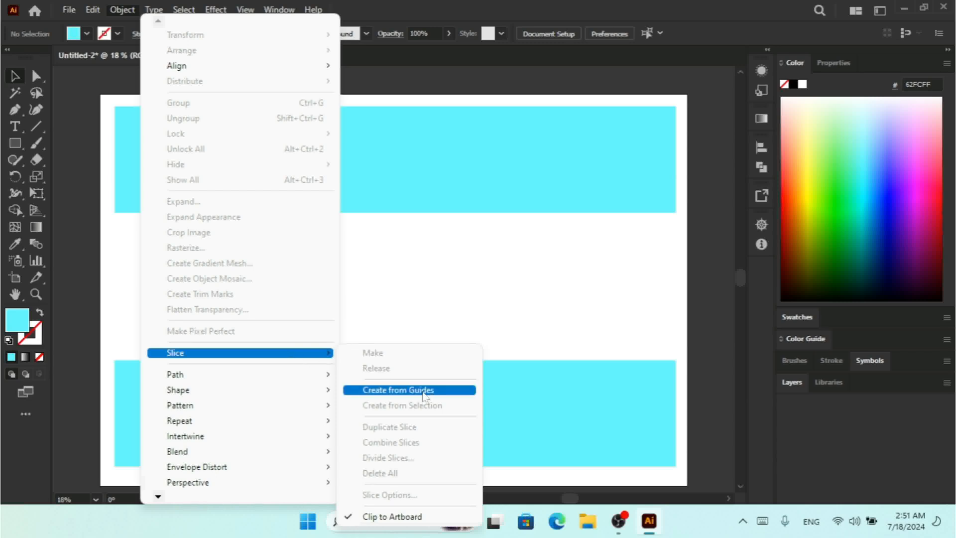
pyautogui.click(409, 177)
# Step: Make a slice from the upper cyan rectangle
pyautogui.click(409, 176)
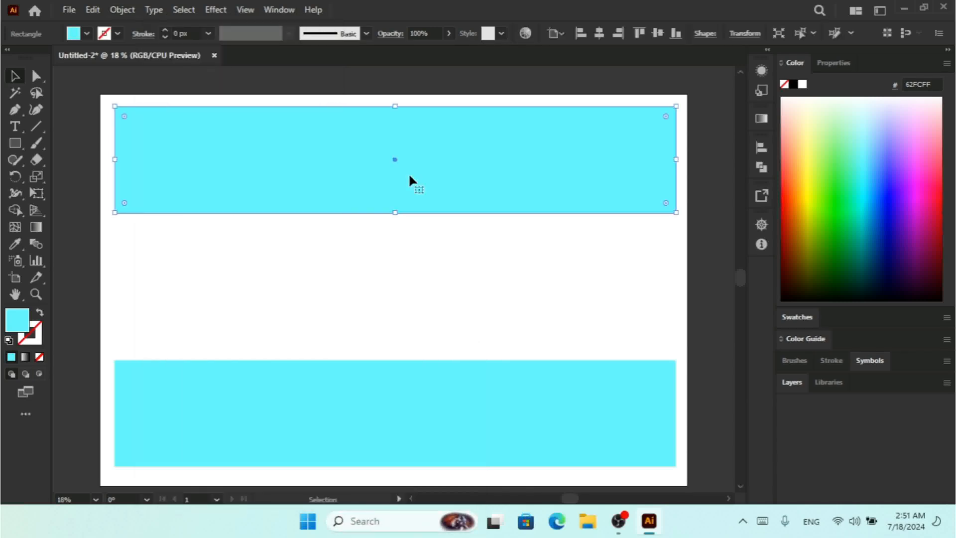
pyautogui.click(121, 10)
pyautogui.moveTo(288, 352)
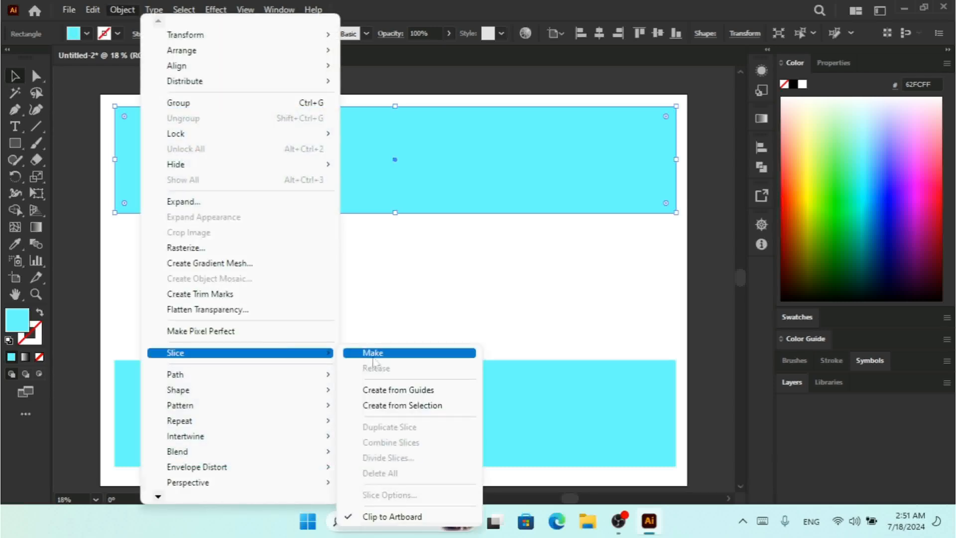
pyautogui.click(376, 354)
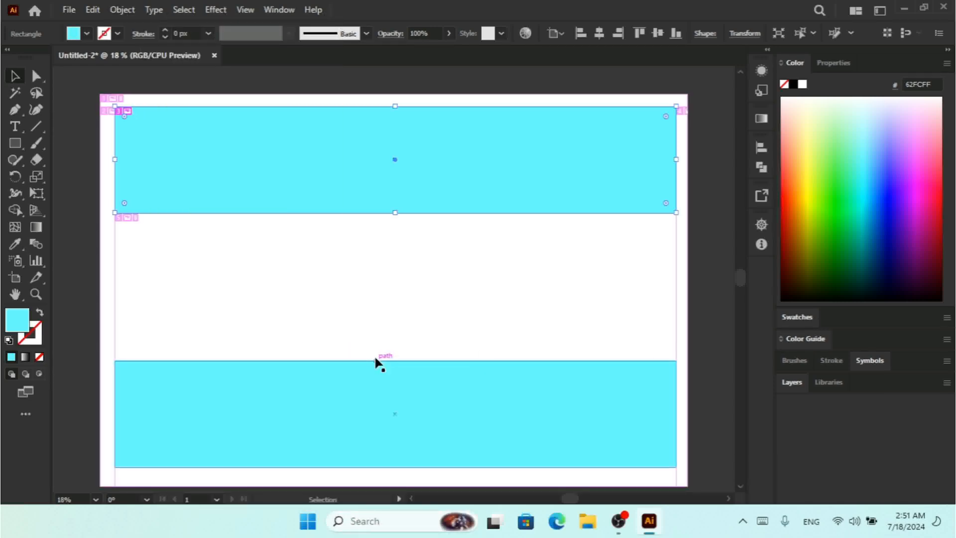
# Step: Make a slice from the lower cyan rectangle
pyautogui.click(402, 397)
pyautogui.click(124, 11)
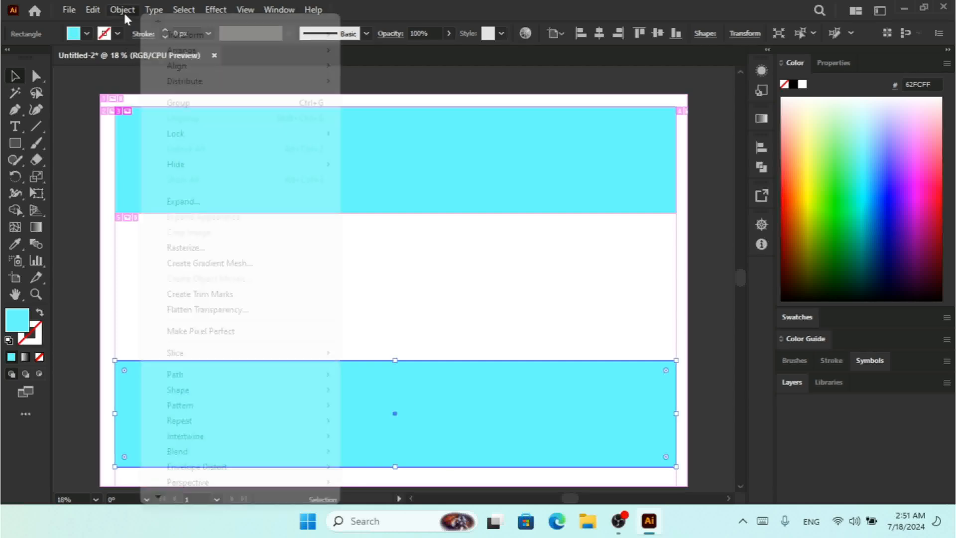
pyautogui.moveTo(274, 352)
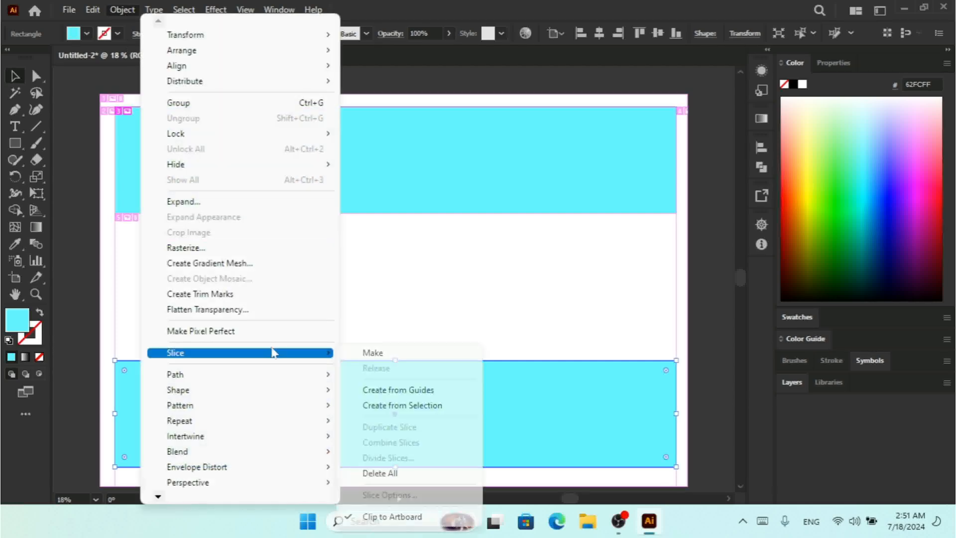
pyautogui.click(374, 353)
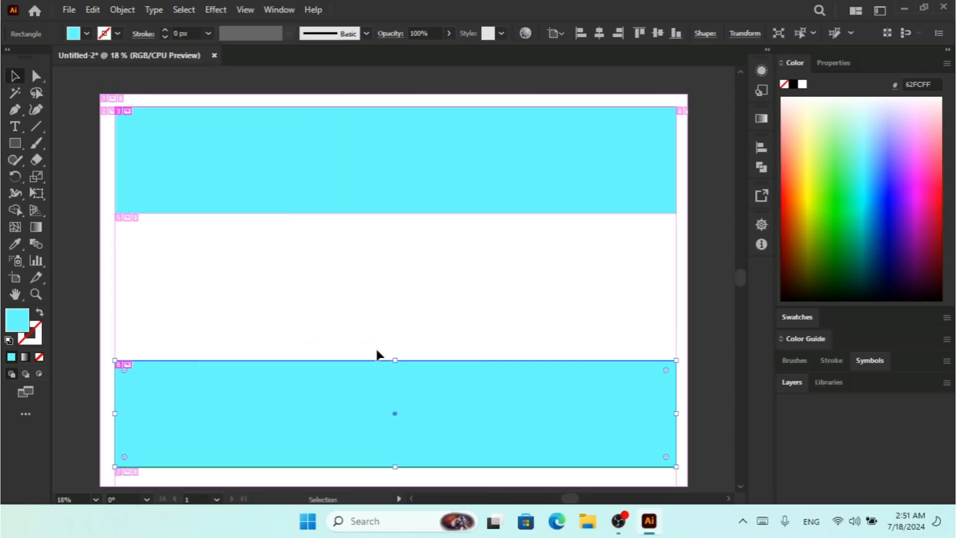
# Step: Release the slice on the upper rectangle
pyautogui.click(260, 133)
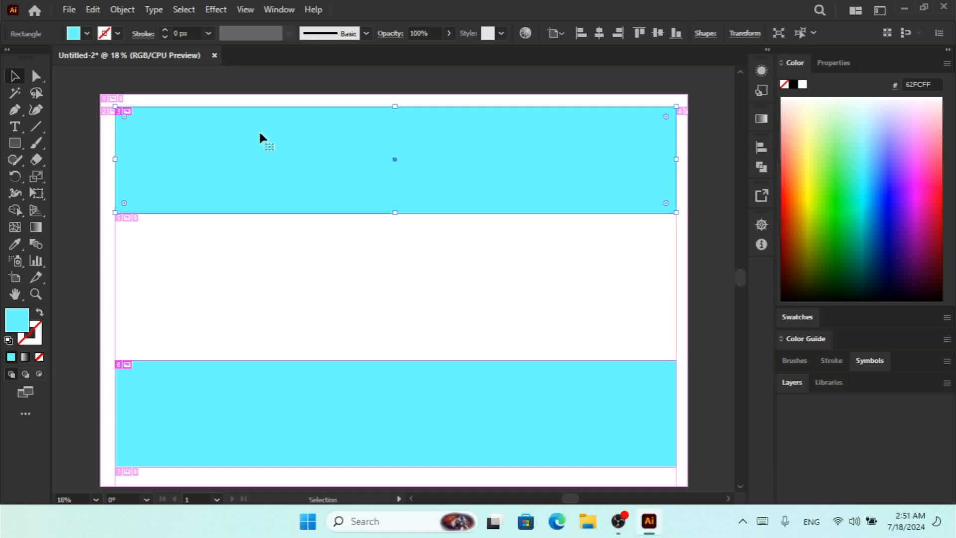
pyautogui.click(125, 11)
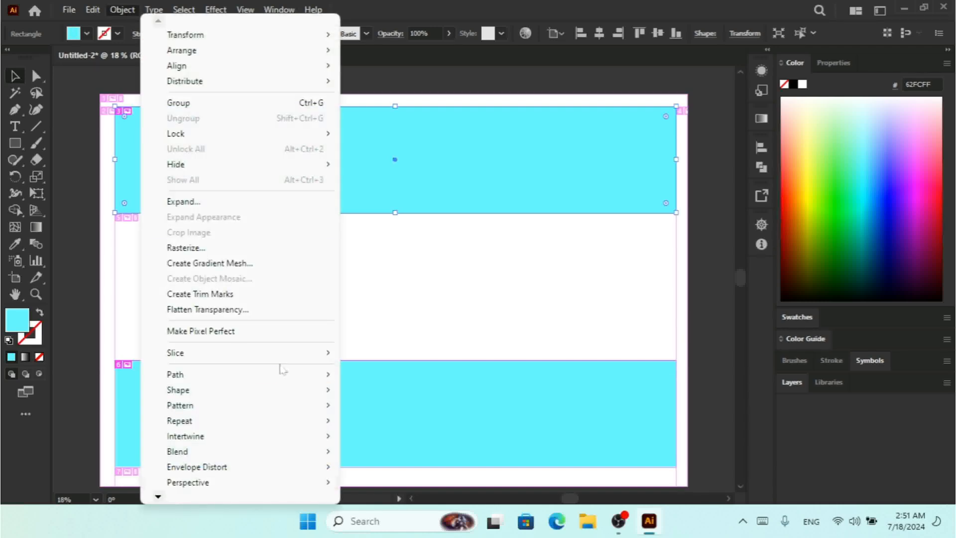
pyautogui.moveTo(295, 355)
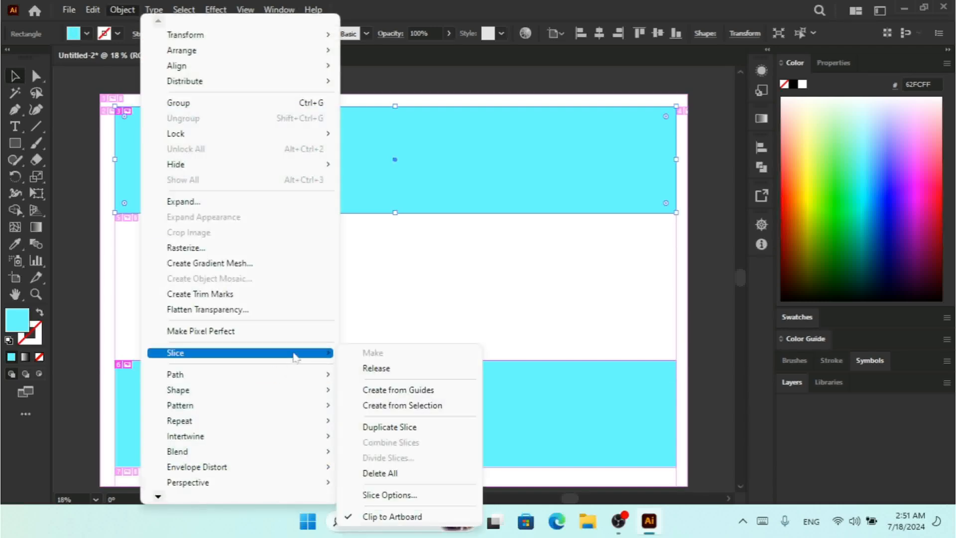
pyautogui.click(406, 369)
# Step: Release the slice on the lower rectangle
pyautogui.click(377, 409)
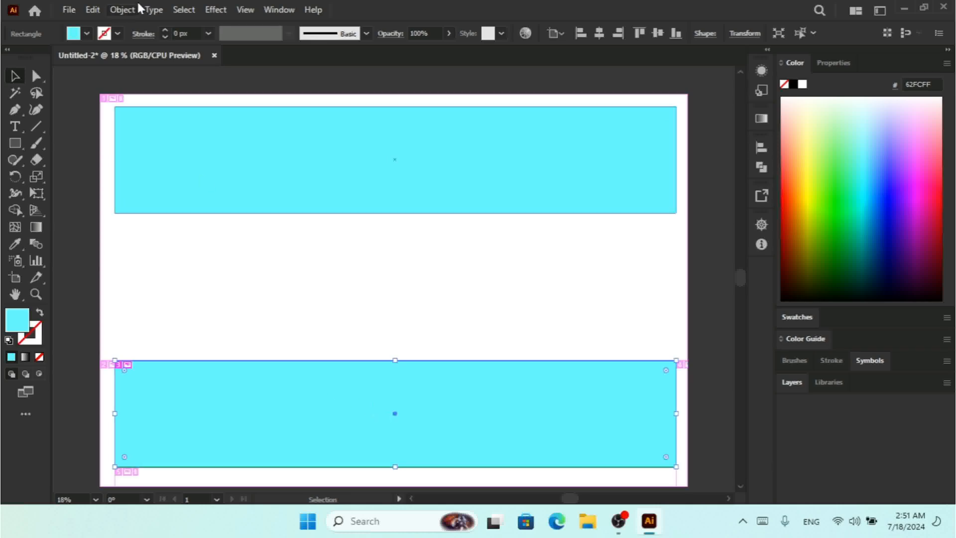
pyautogui.click(122, 10)
pyautogui.moveTo(307, 358)
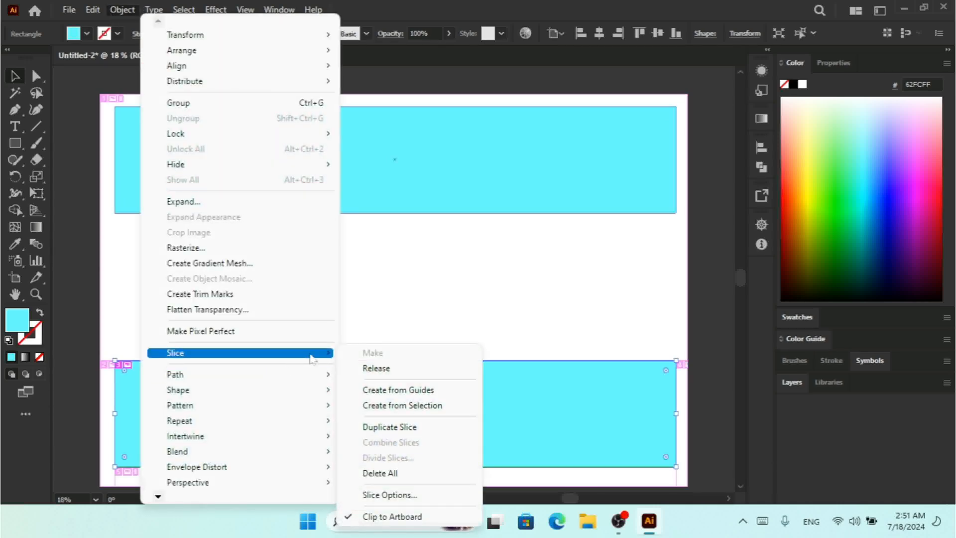
pyautogui.click(407, 369)
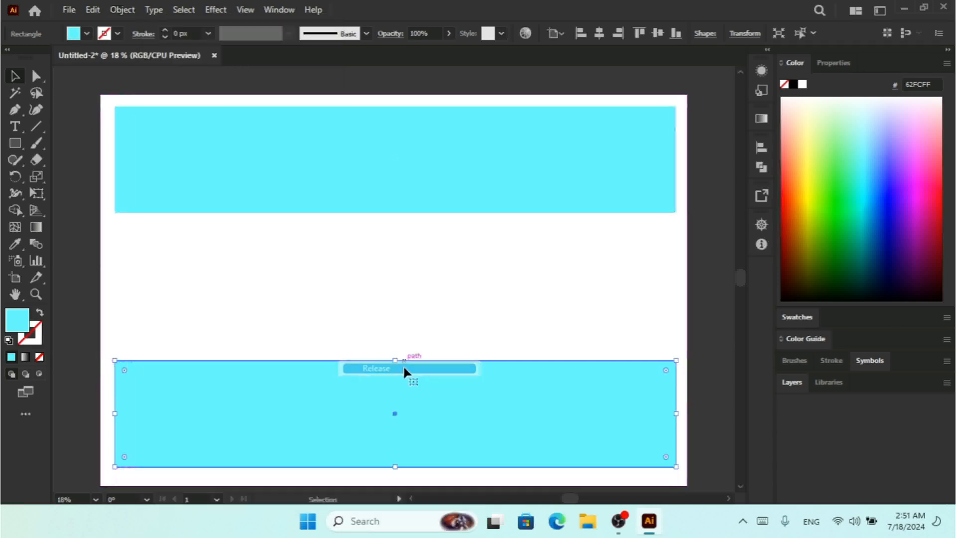
pyautogui.click(123, 10)
pyautogui.moveTo(305, 357)
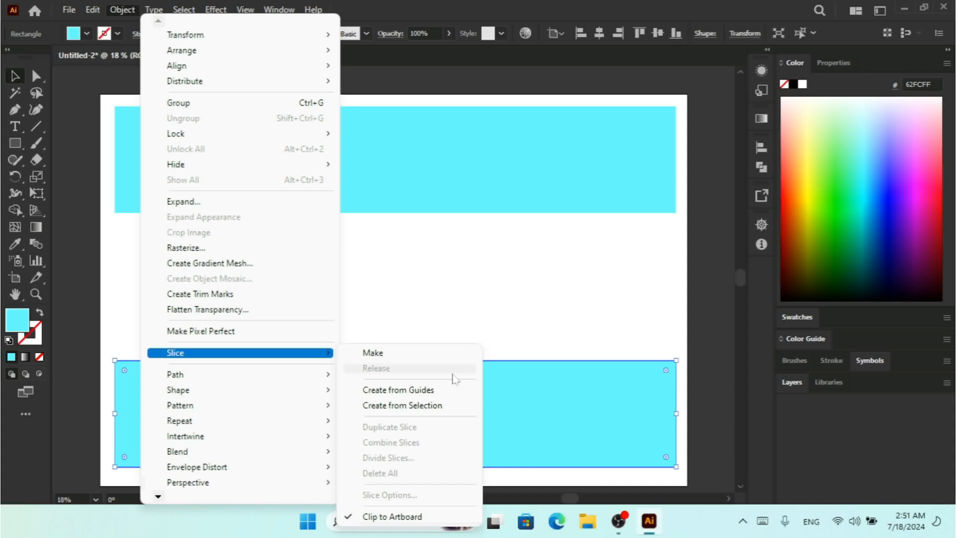
pyautogui.click(504, 250)
pyautogui.click(504, 249)
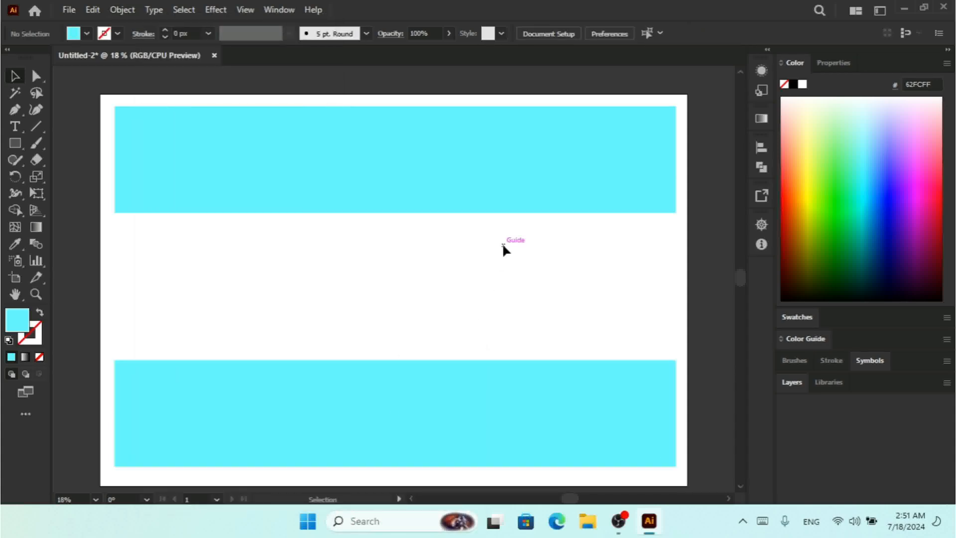
# Step: Show the rulers and add a horizontal guide along the upper rectangle's top edge and a vertical guide along its left edge
pyautogui.hotkey('ctrl', 'r')
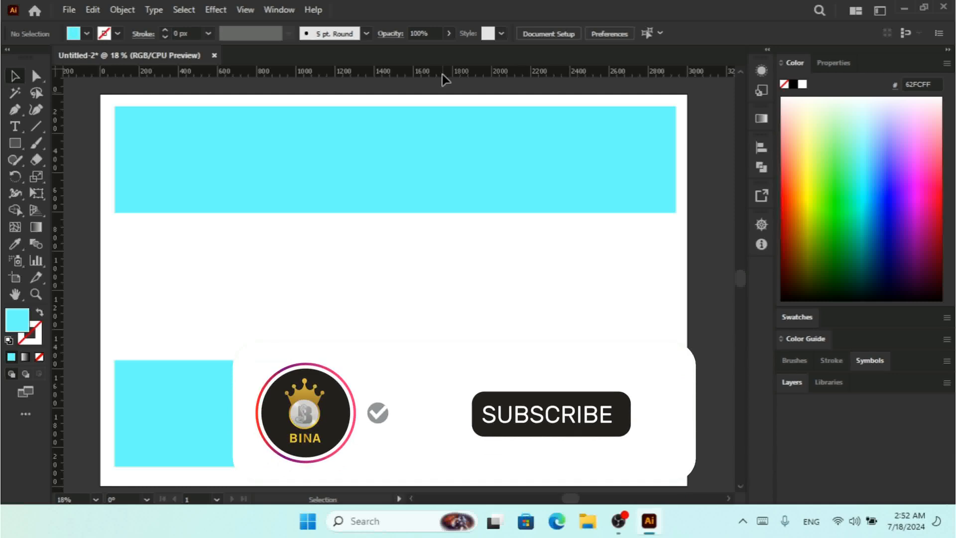
pyautogui.moveTo(442, 74); pyautogui.dragTo(442, 108)
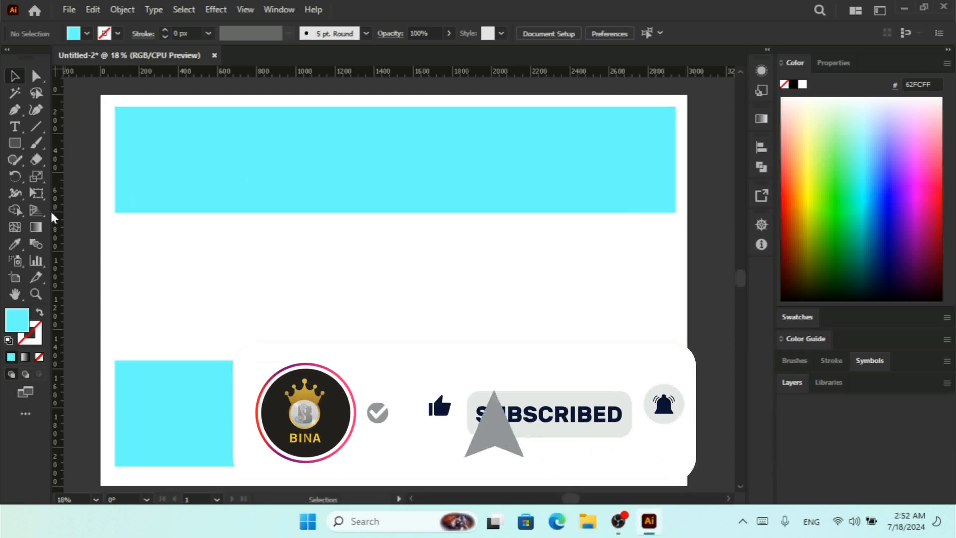
pyautogui.moveTo(52, 213); pyautogui.dragTo(114, 220)
# Step: Show the guides and add a vertical guide near the middle of the artboard, at about 1450 px
pyautogui.rightClick(82, 174)
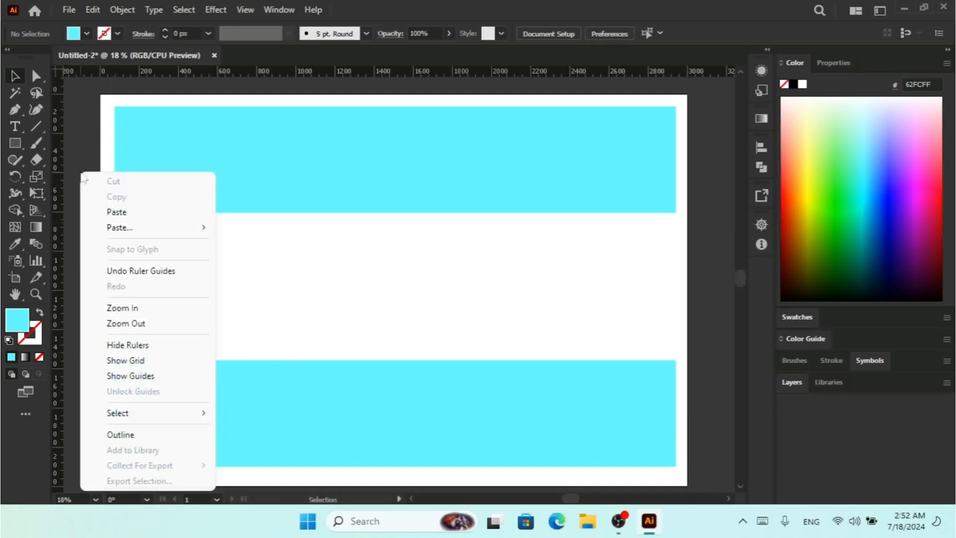
pyautogui.click(152, 377)
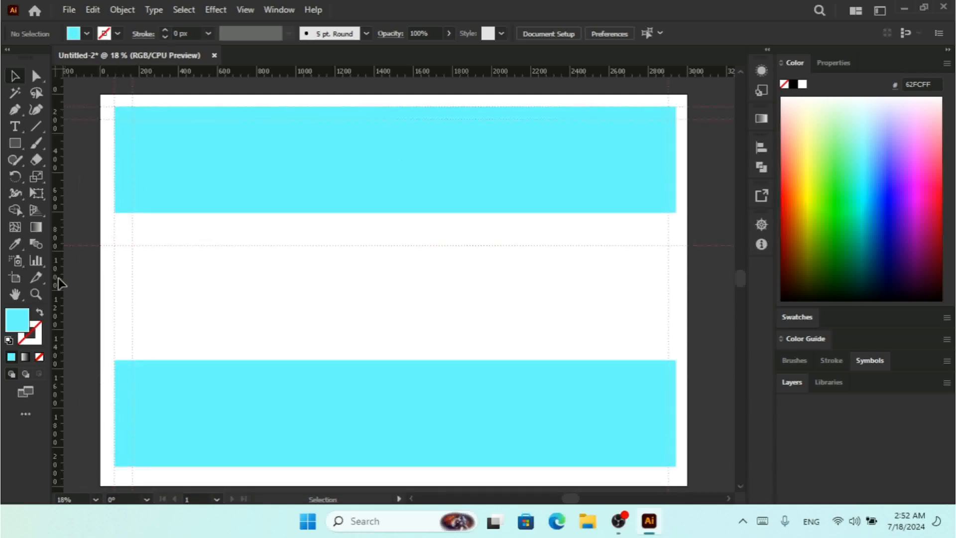
pyautogui.moveTo(59, 282); pyautogui.dragTo(382, 308)
pyautogui.click(122, 10)
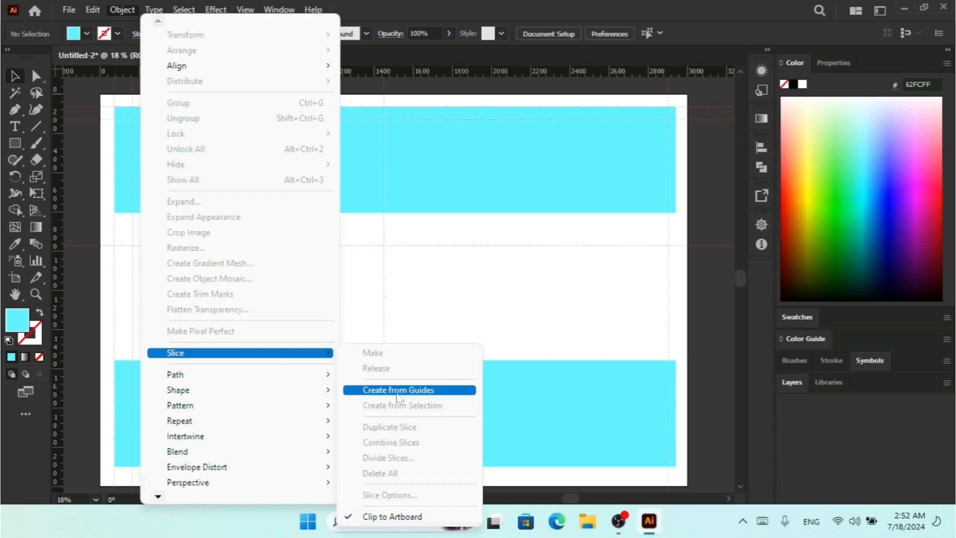
pyautogui.click(448, 259)
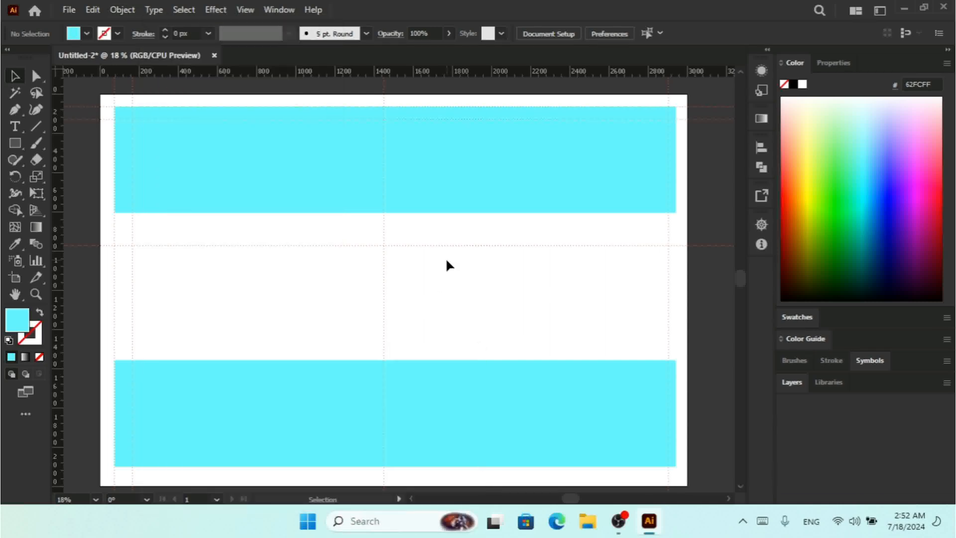
# Step: Try creating slices from the guides with the upper rectangle selected, and undo the slice creation
pyautogui.click(392, 174)
pyautogui.click(122, 10)
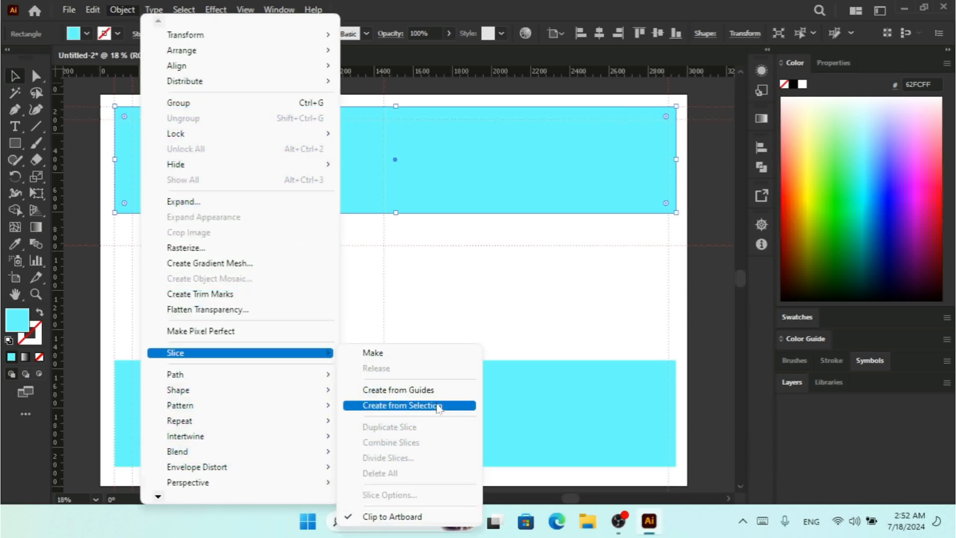
pyautogui.click(450, 389)
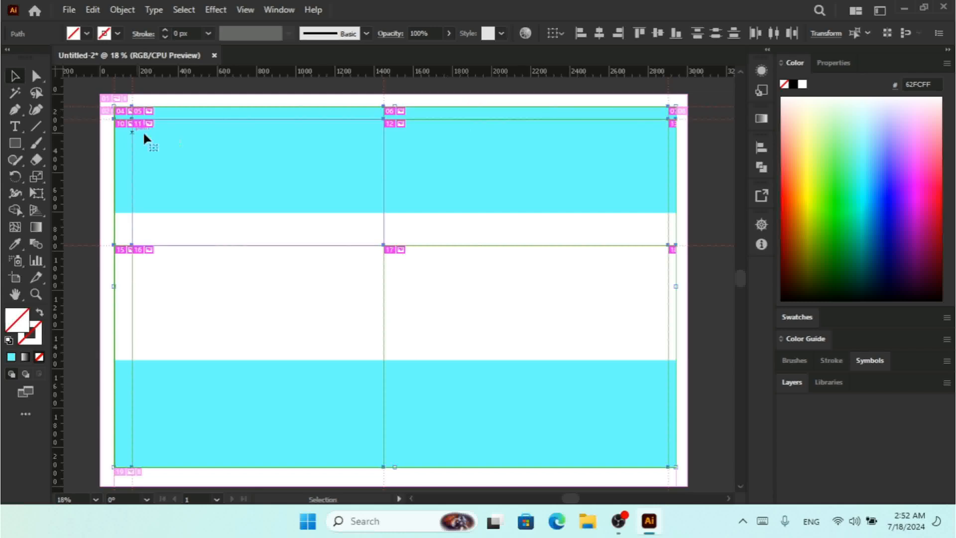
pyautogui.click(122, 9)
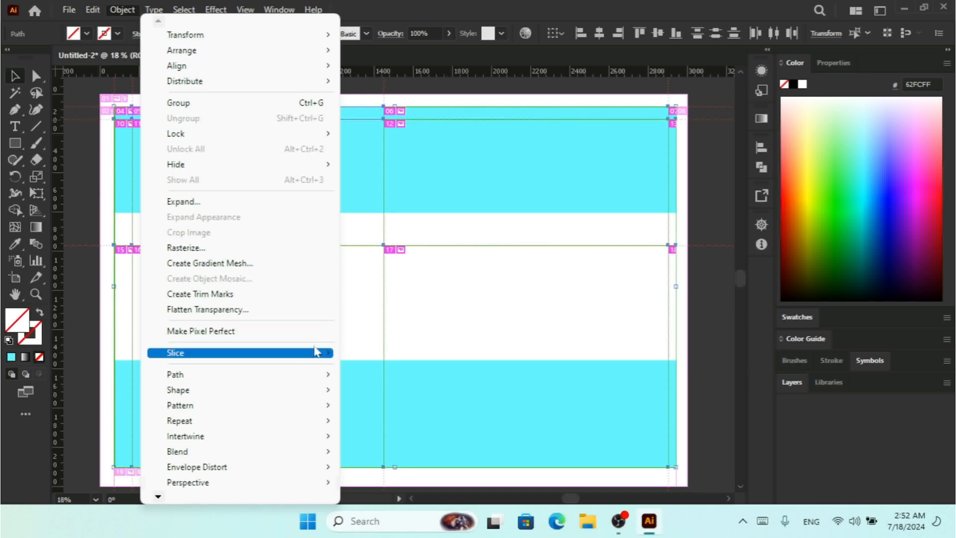
pyautogui.moveTo(315, 356)
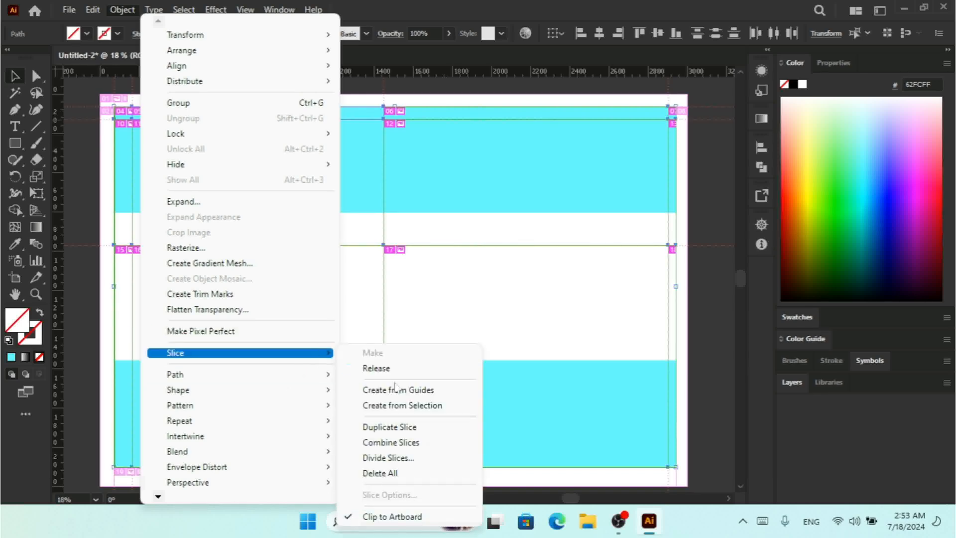
pyautogui.click(546, 303)
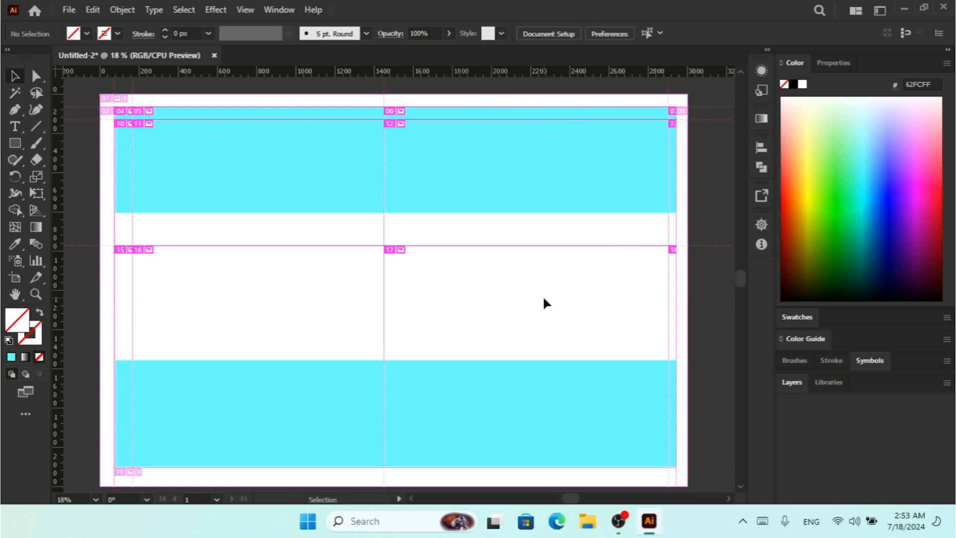
pyautogui.hotkey('ctrl', 'z')
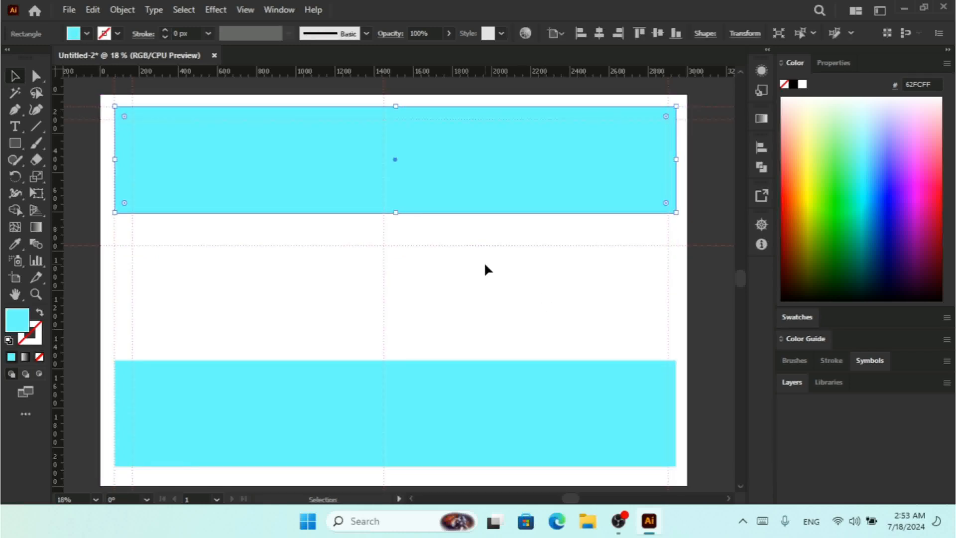
# Step: Deselect the upper rectangle and hide the guides on the artboard
pyautogui.rightClick(81, 119)
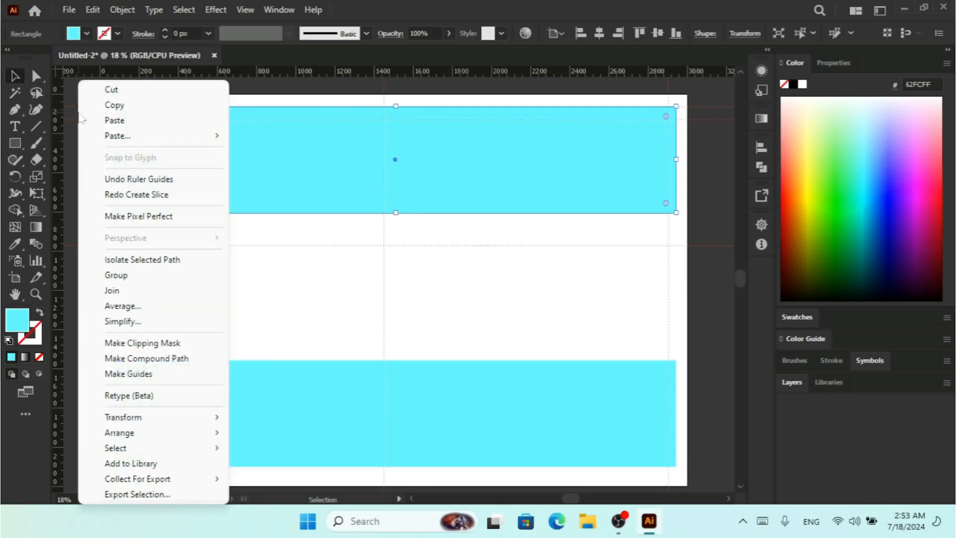
pyautogui.click(78, 122)
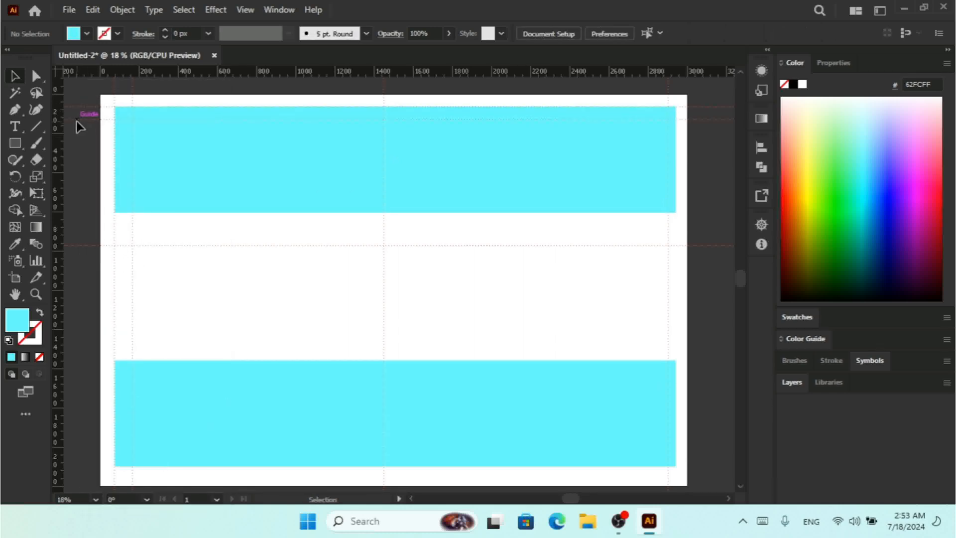
pyautogui.rightClick(79, 127)
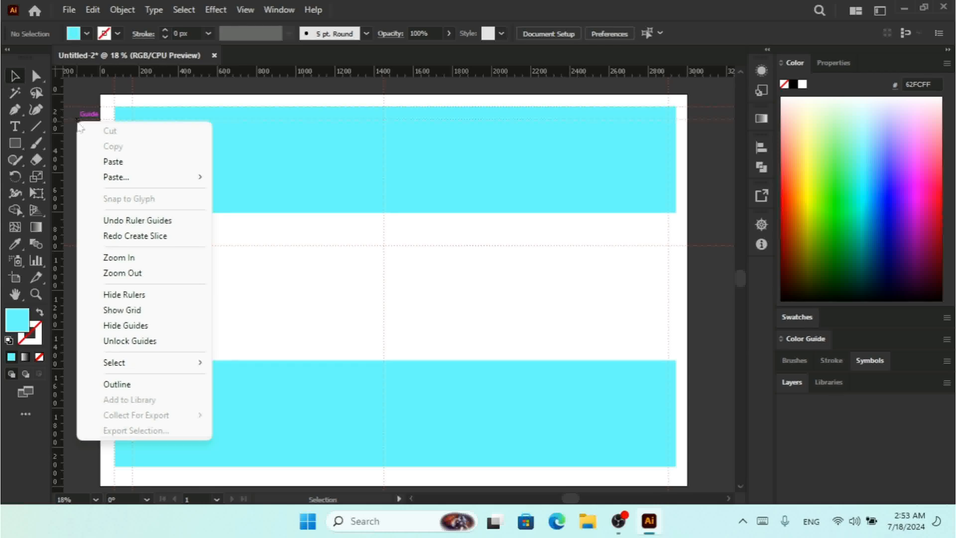
pyautogui.click(145, 326)
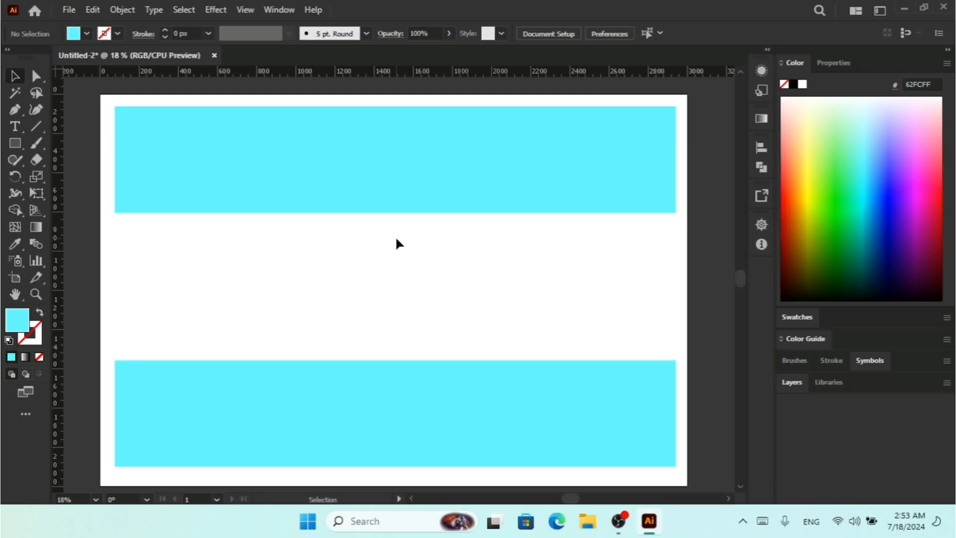
# Step: Select the upper rectangle and create a slice from the selection
pyautogui.click(340, 165)
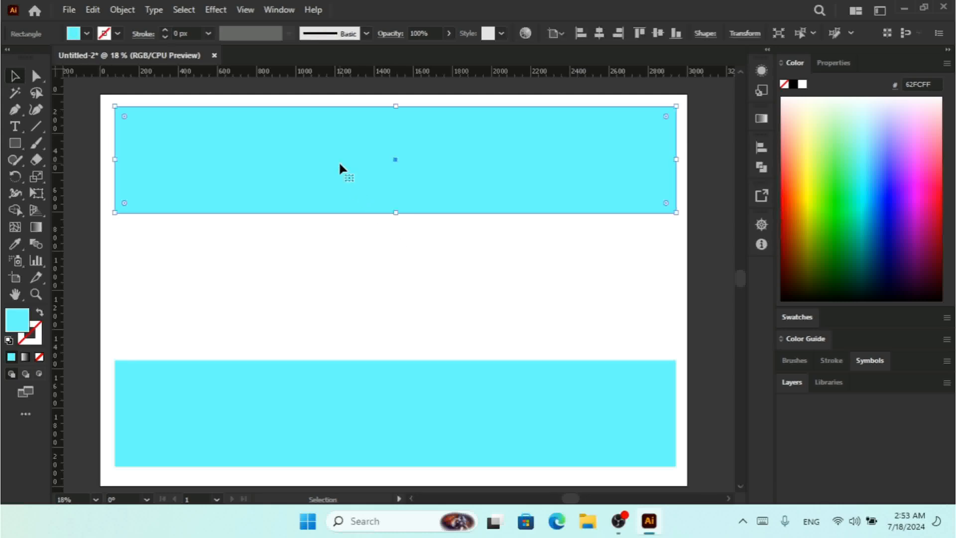
pyautogui.click(123, 8)
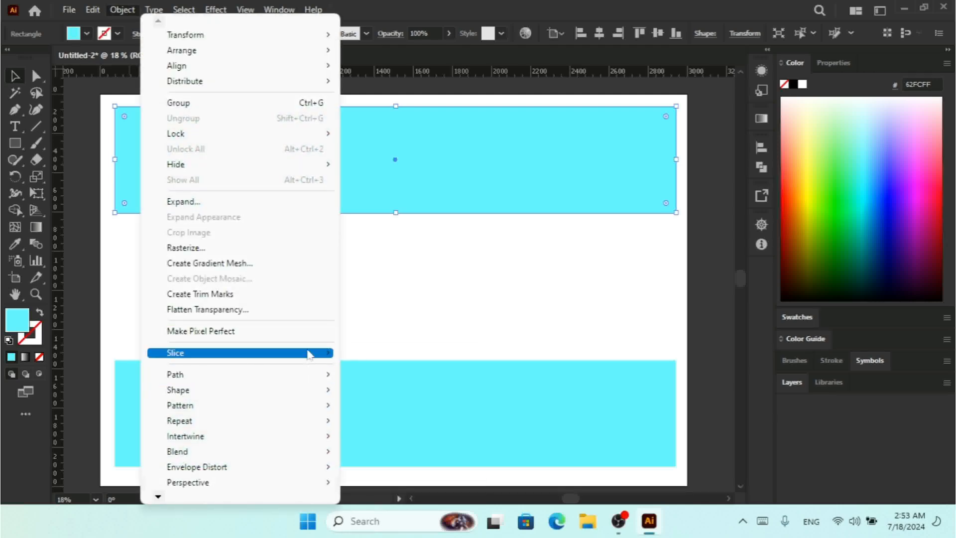
pyautogui.moveTo(309, 354)
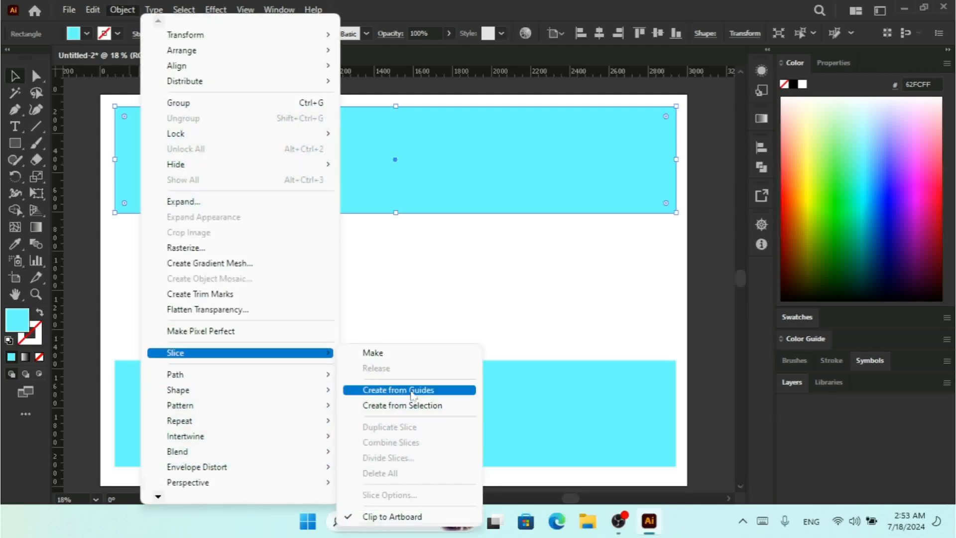
pyautogui.click(429, 406)
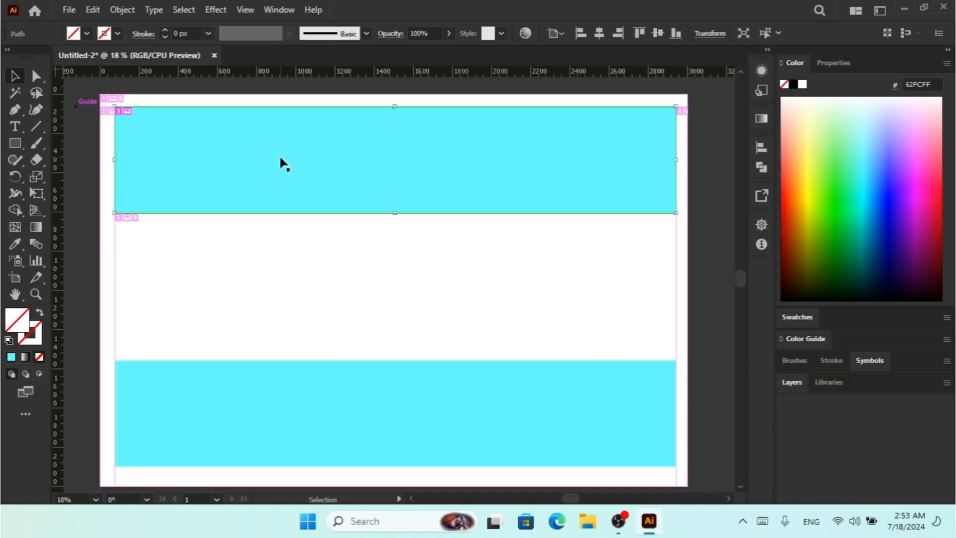
# Step: Select the lower rectangle and create a slice from the selection
pyautogui.click(386, 389)
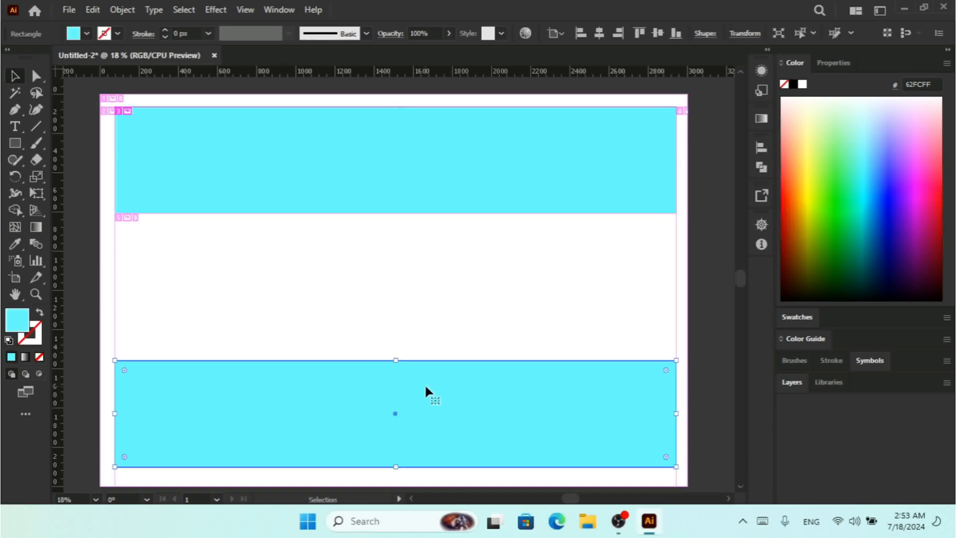
pyautogui.click(122, 9)
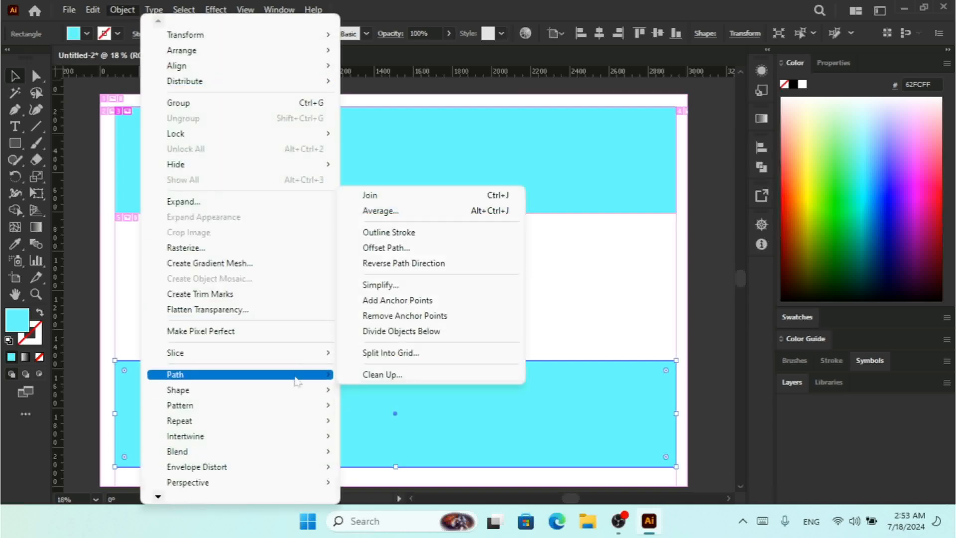
pyautogui.moveTo(319, 352)
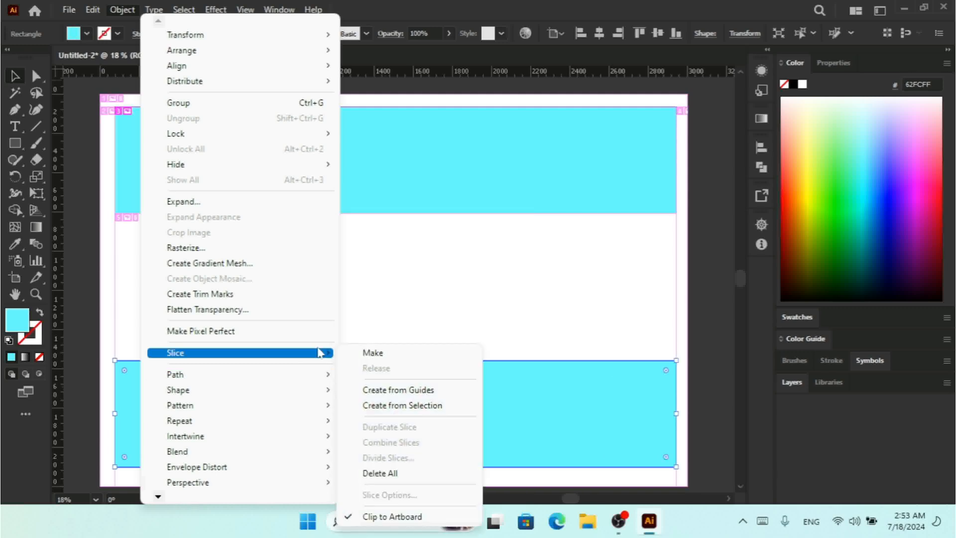
pyautogui.click(430, 407)
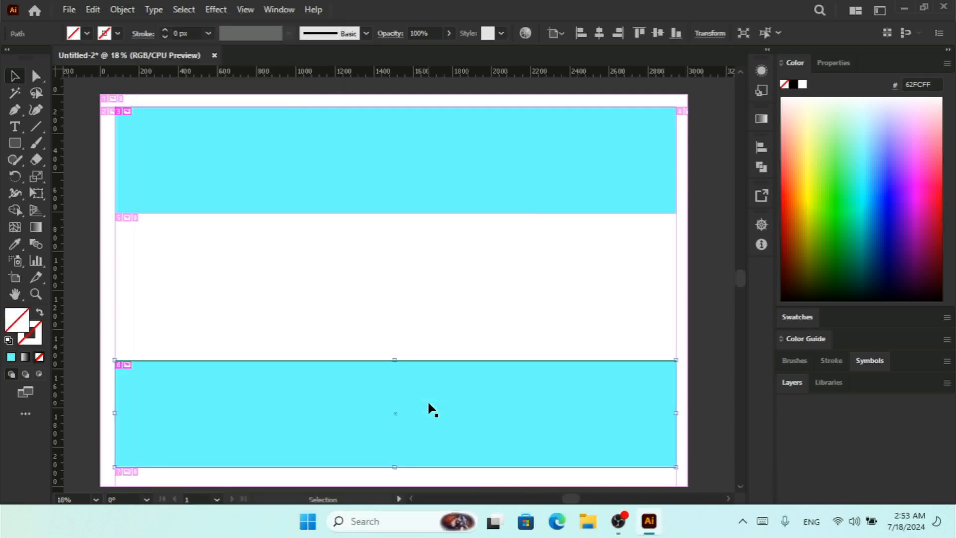
pyautogui.click(394, 158)
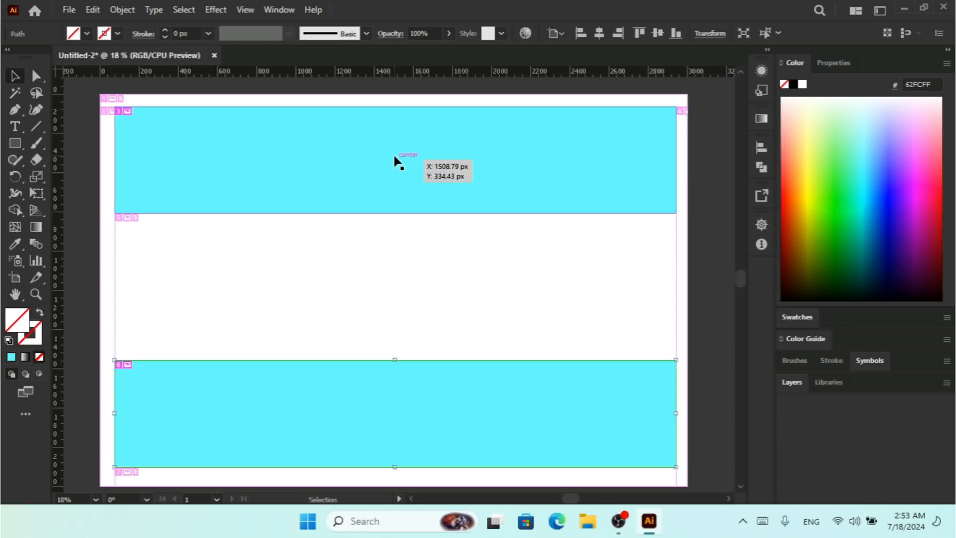
pyautogui.click(123, 9)
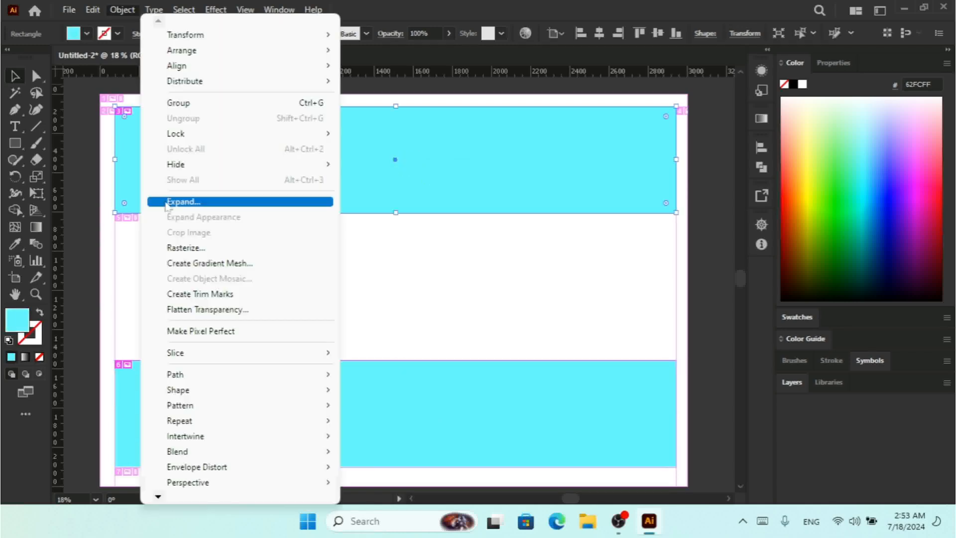
pyautogui.moveTo(255, 350)
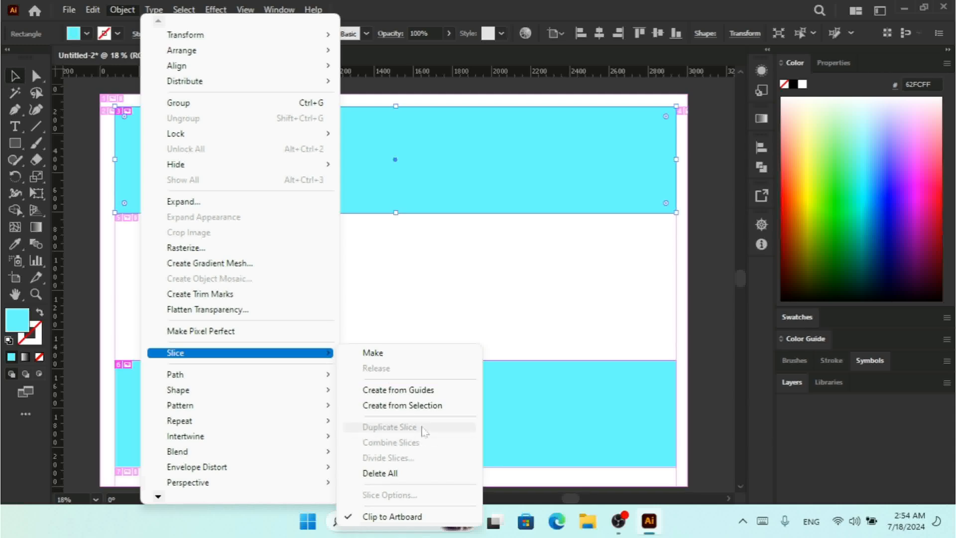
pyautogui.click(592, 262)
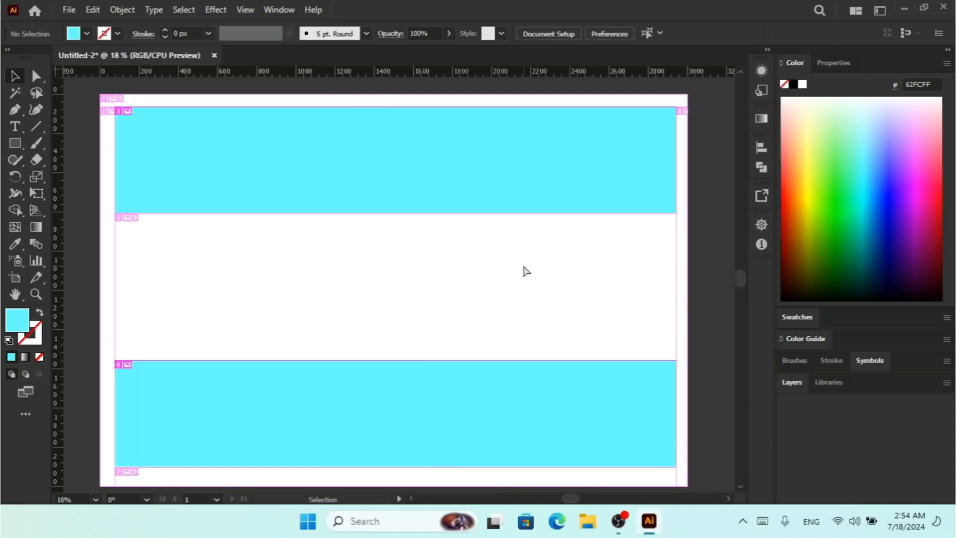
# Step: Select everything on the artboard and duplicate the slices of both rectangles twice in a row
pyautogui.hotkey('ctrl', 'a')
pyautogui.click(132, 10)
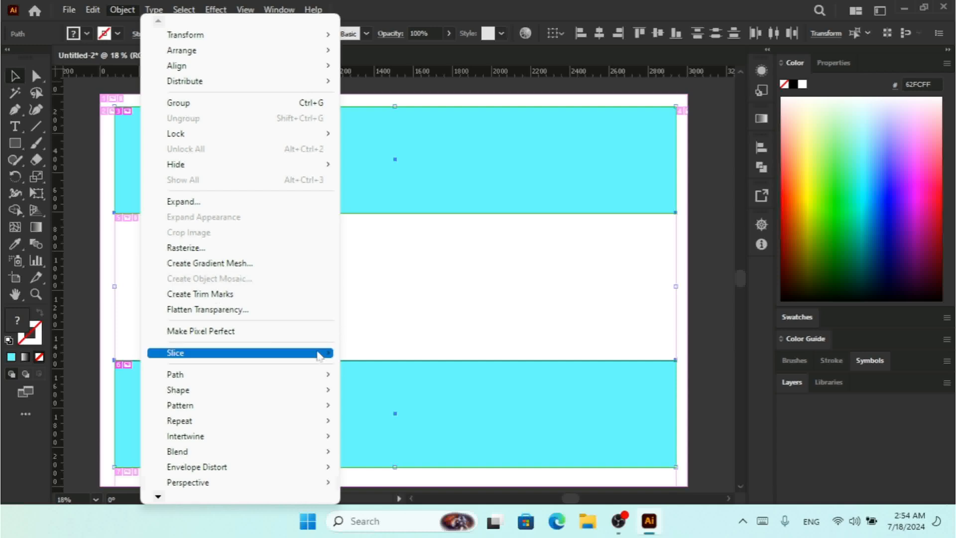
pyautogui.moveTo(316, 351)
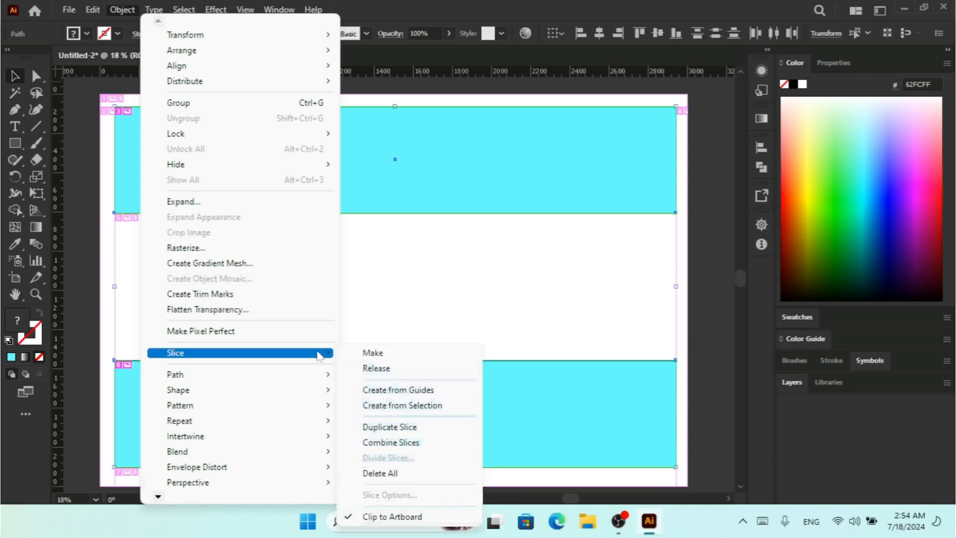
pyautogui.click(426, 426)
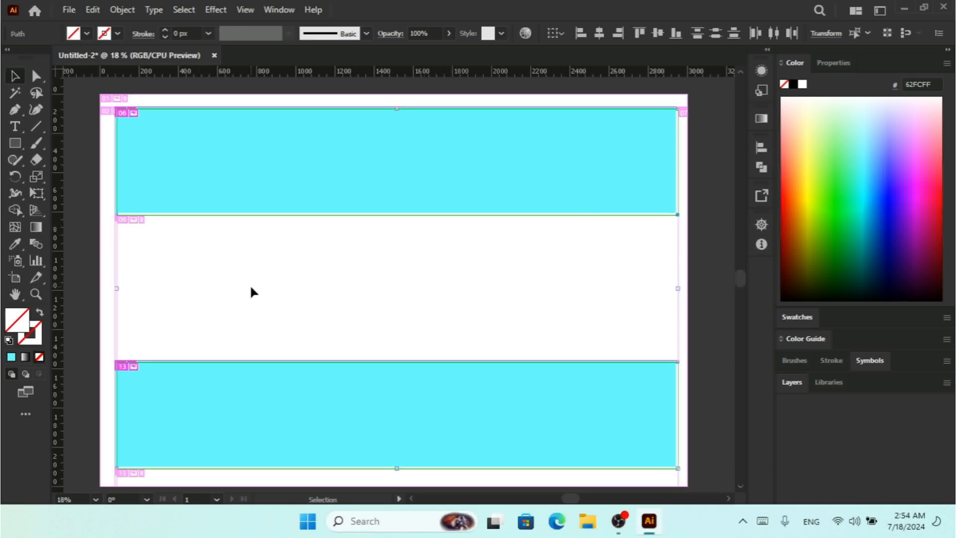
pyautogui.click(122, 10)
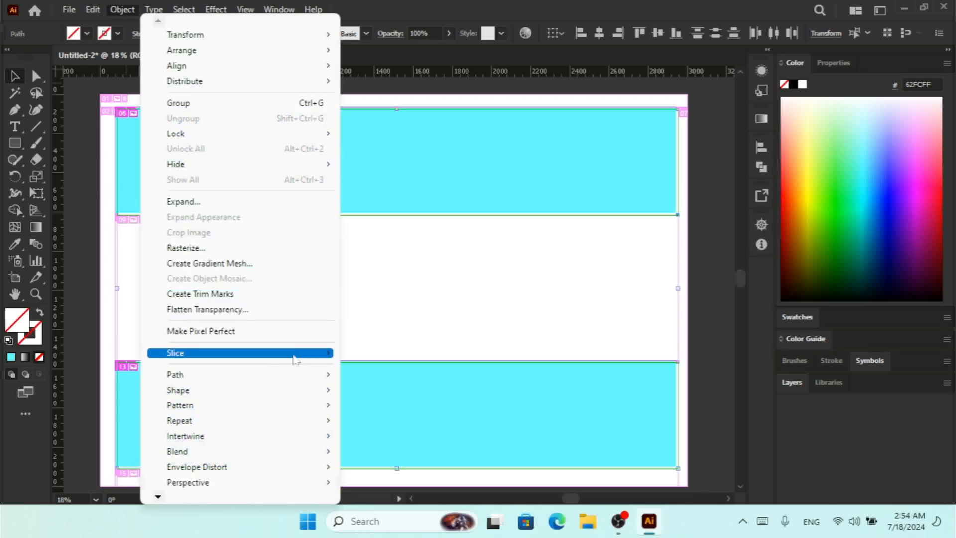
pyautogui.click(423, 427)
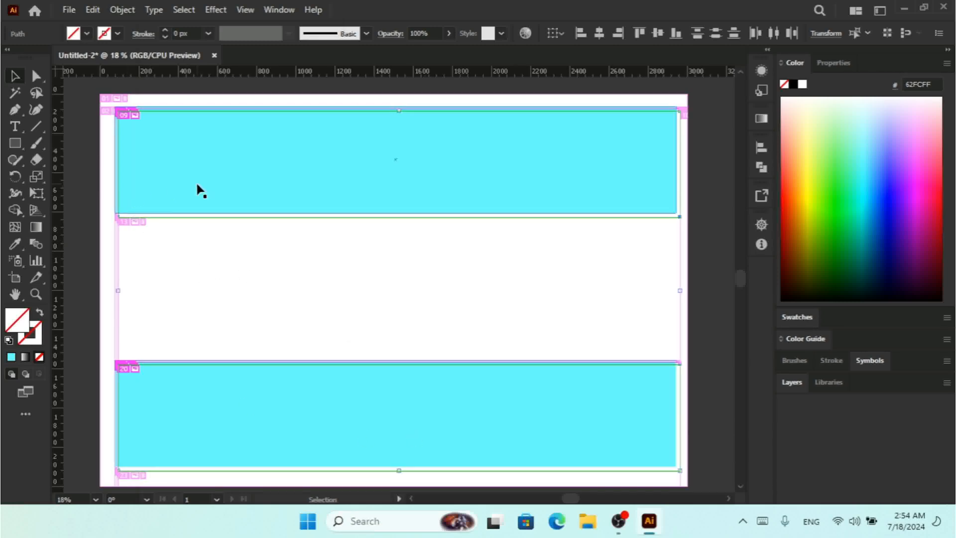
# Step: Combine the selected duplicate slices over the two rectangles into one slice
pyautogui.click(118, 10)
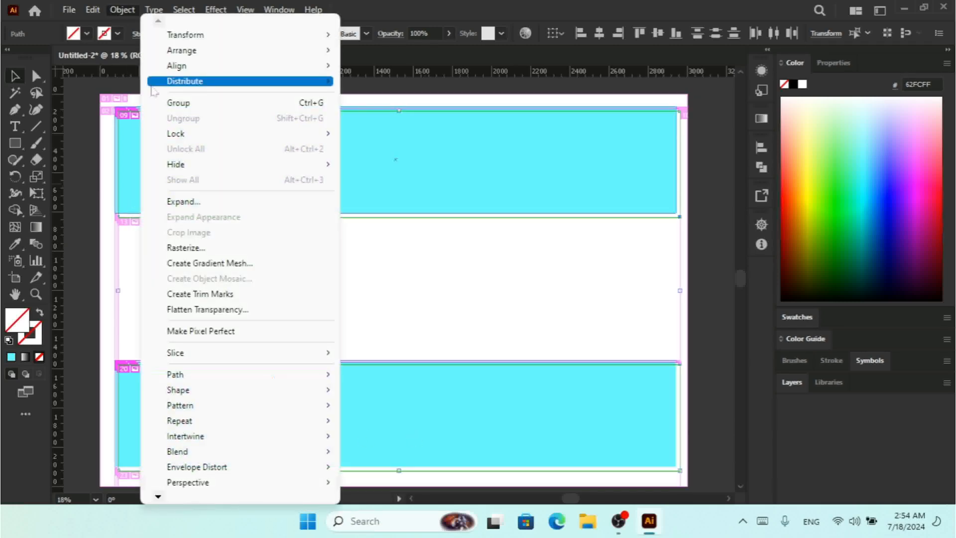
pyautogui.moveTo(295, 352)
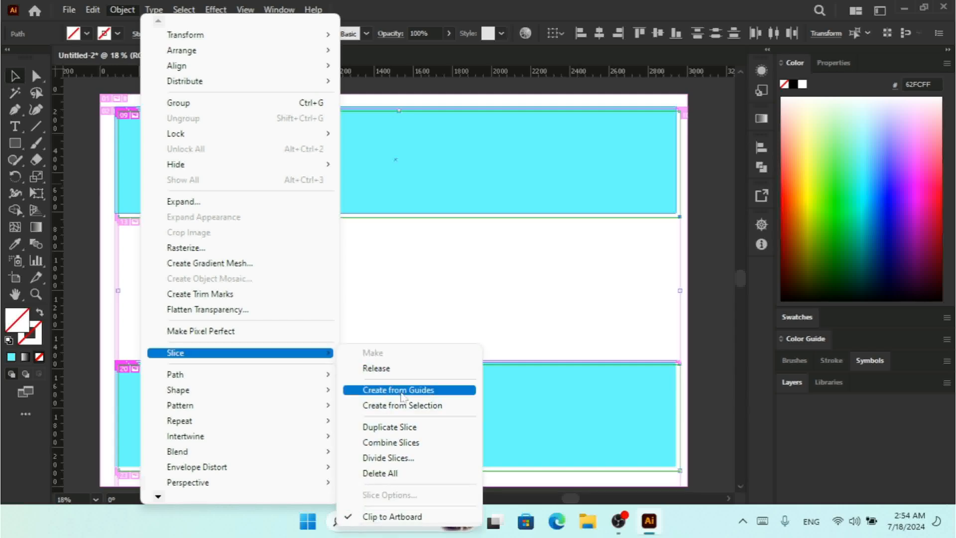
pyautogui.click(421, 443)
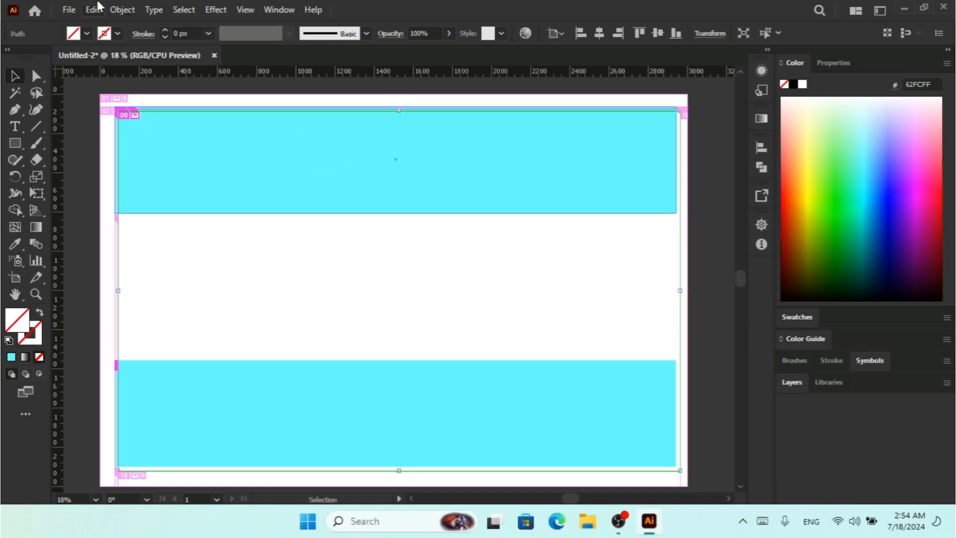
# Step: Start dividing the combined slice horizontally into 5 evenly spaced slices down, with the preview refreshed
pyautogui.click(122, 10)
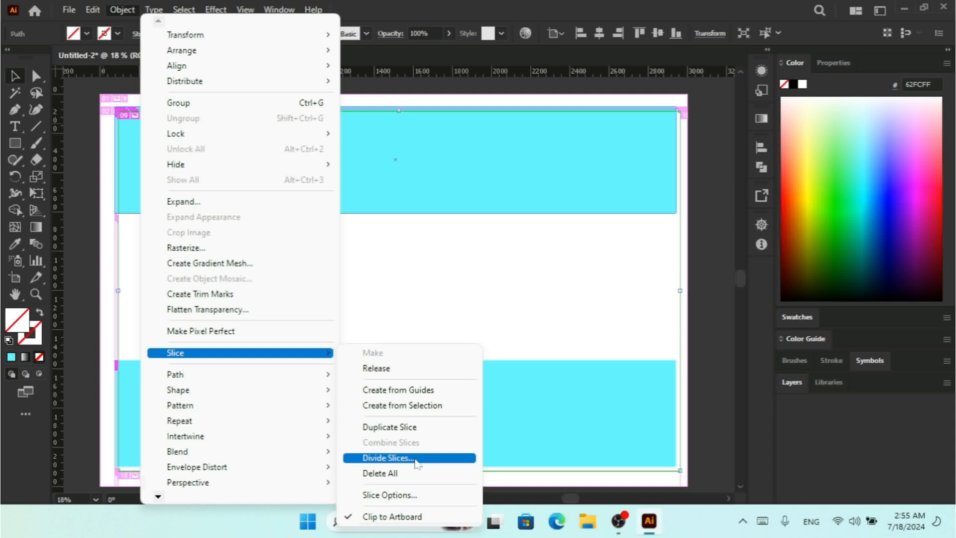
pyautogui.click(387, 458)
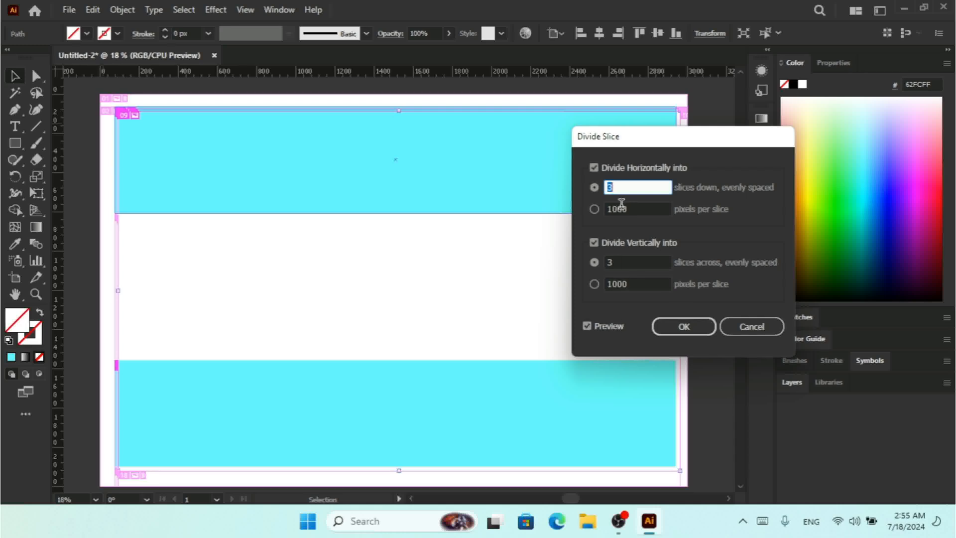
pyautogui.press('Up')
pyautogui.press('Up')
pyautogui.click(584, 329)
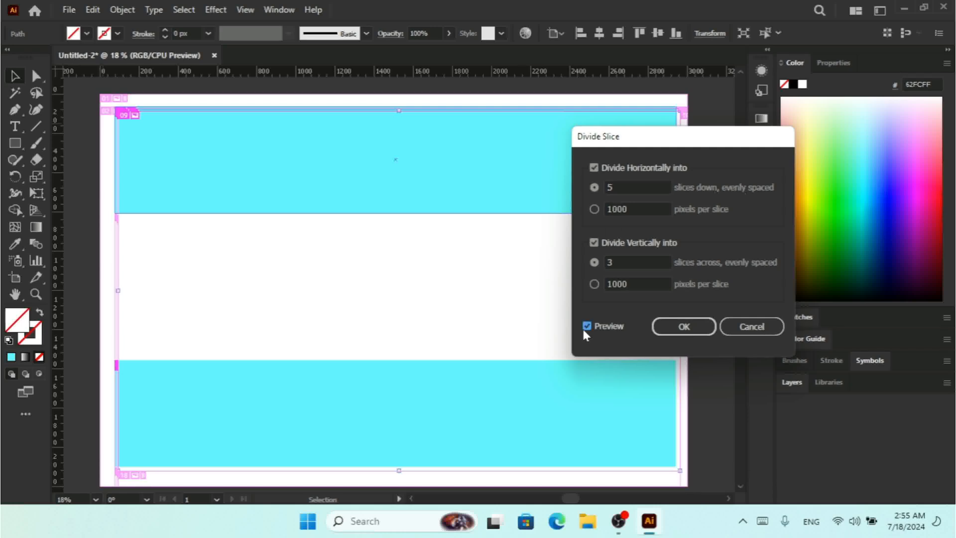
pyautogui.click(585, 328)
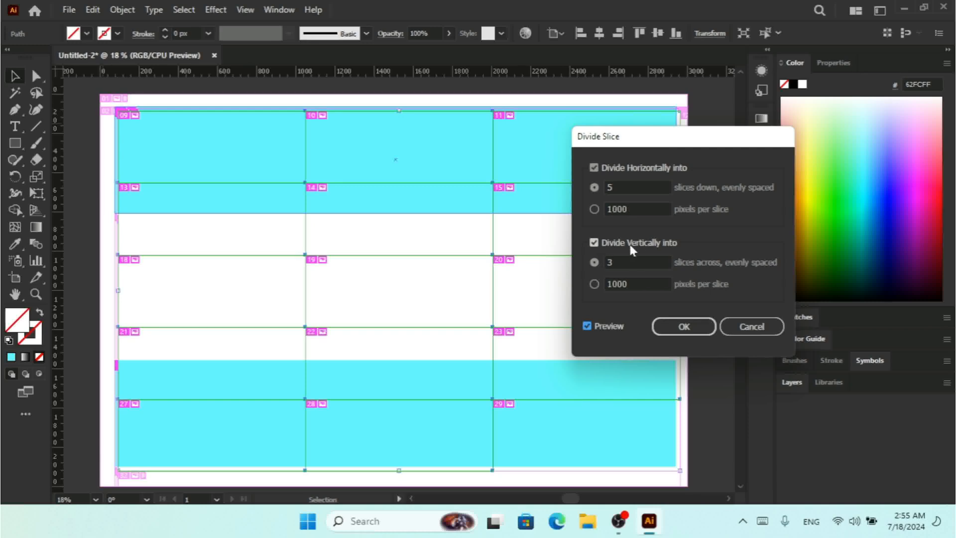
# Step: Preview the vertical division with 5 evenly spaced slices across, and cancel dividing the slice
pyautogui.doubleClick(613, 261)
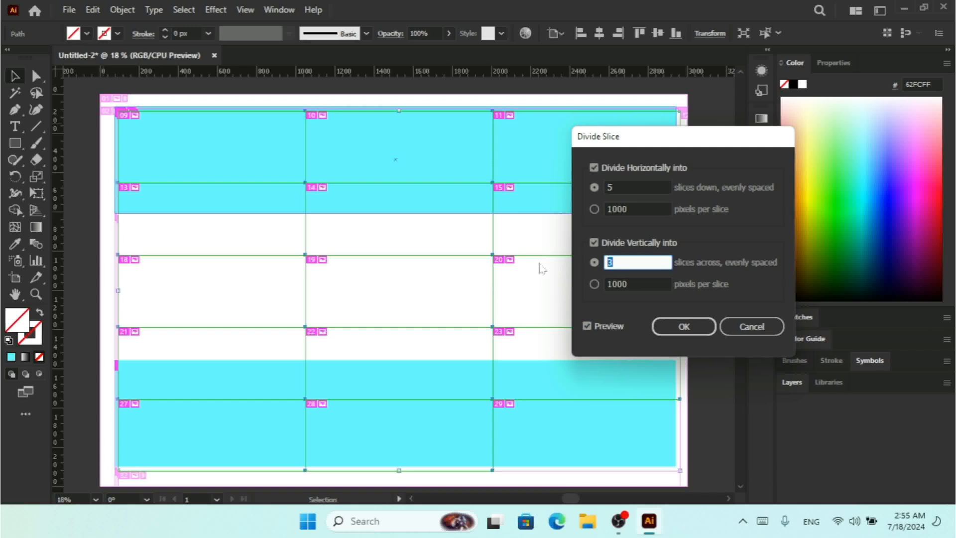
pyautogui.press('Up')
pyautogui.press('Up')
pyautogui.click(588, 326)
pyautogui.click(589, 326)
pyautogui.click(588, 326)
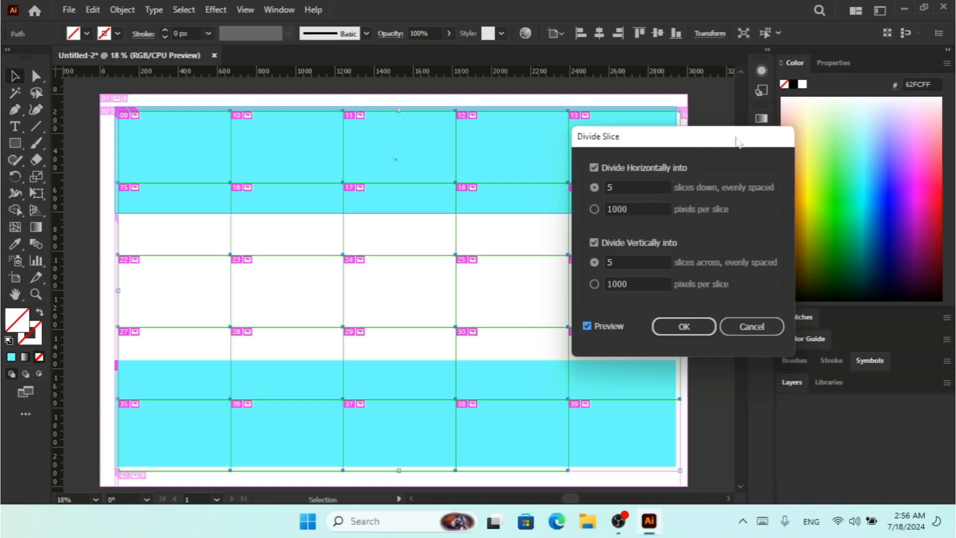
pyautogui.moveTo(736, 142); pyautogui.dragTo(727, 140)
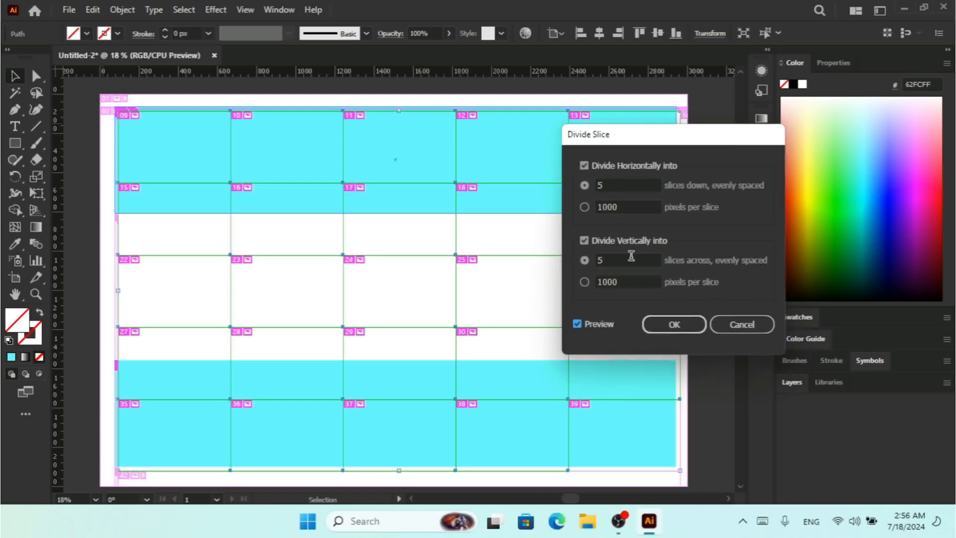
pyautogui.click(741, 324)
# Step: Delete all slices in the document
pyautogui.click(122, 10)
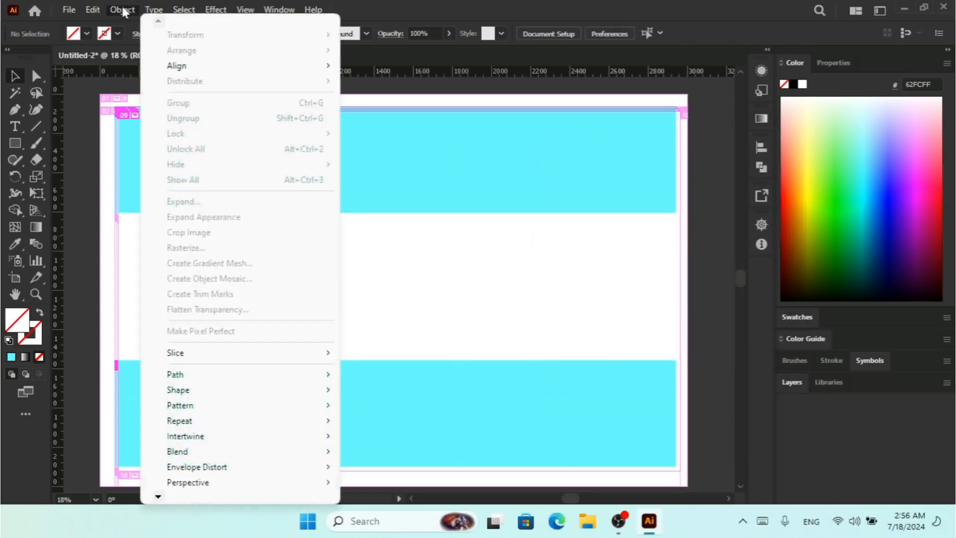
pyautogui.moveTo(292, 353)
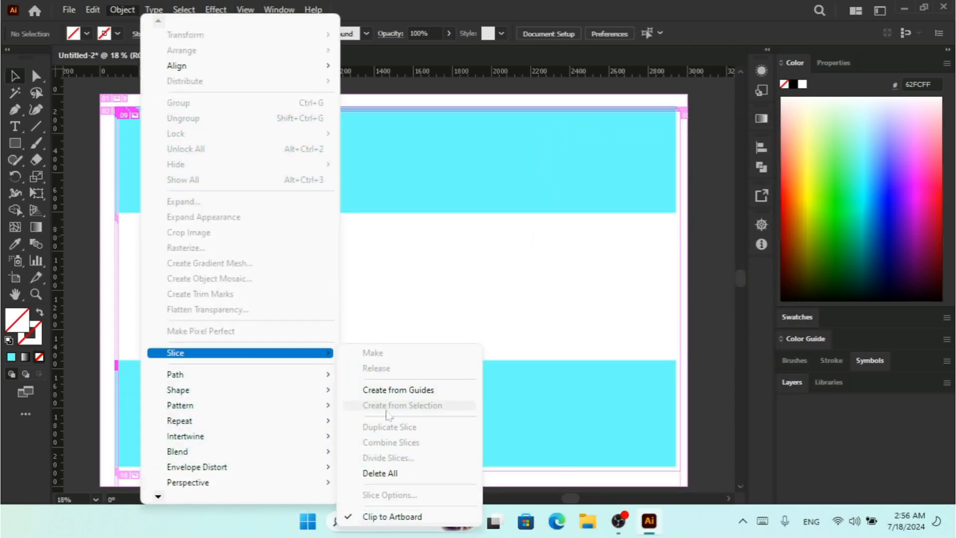
pyautogui.click(401, 472)
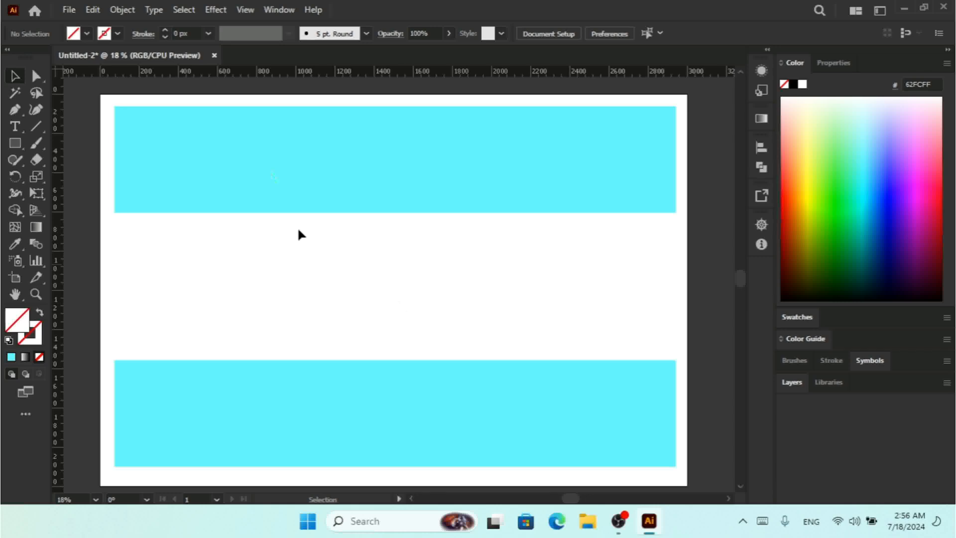
pyautogui.click(251, 138)
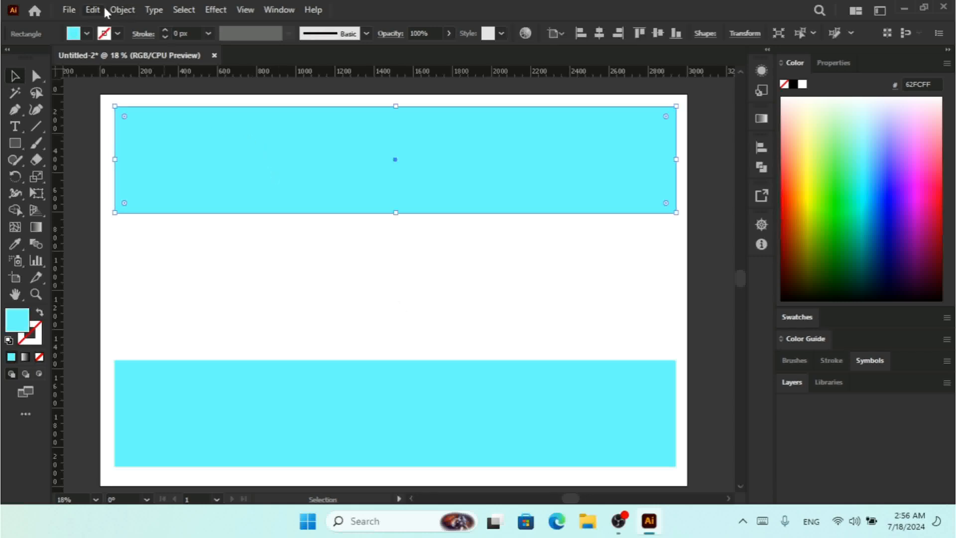
pyautogui.click(122, 10)
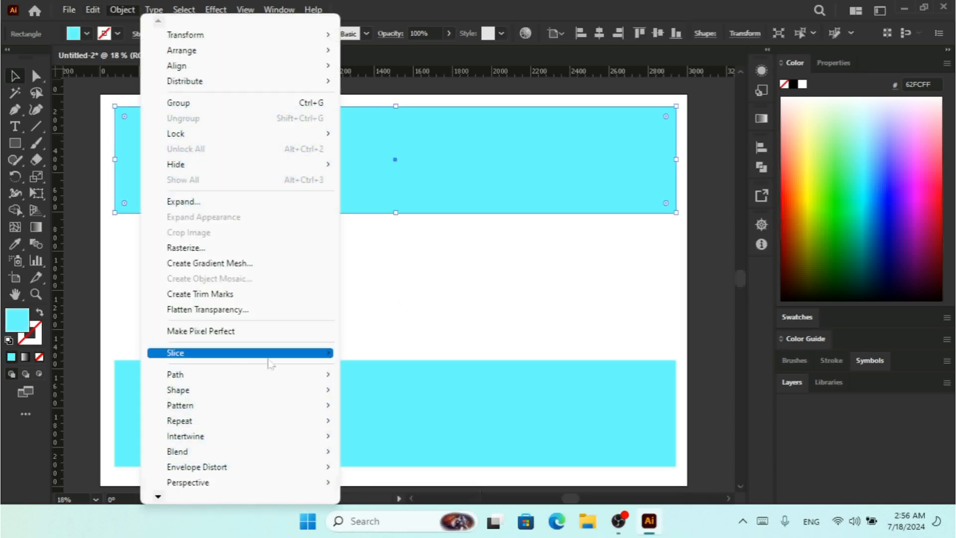
pyautogui.moveTo(269, 357)
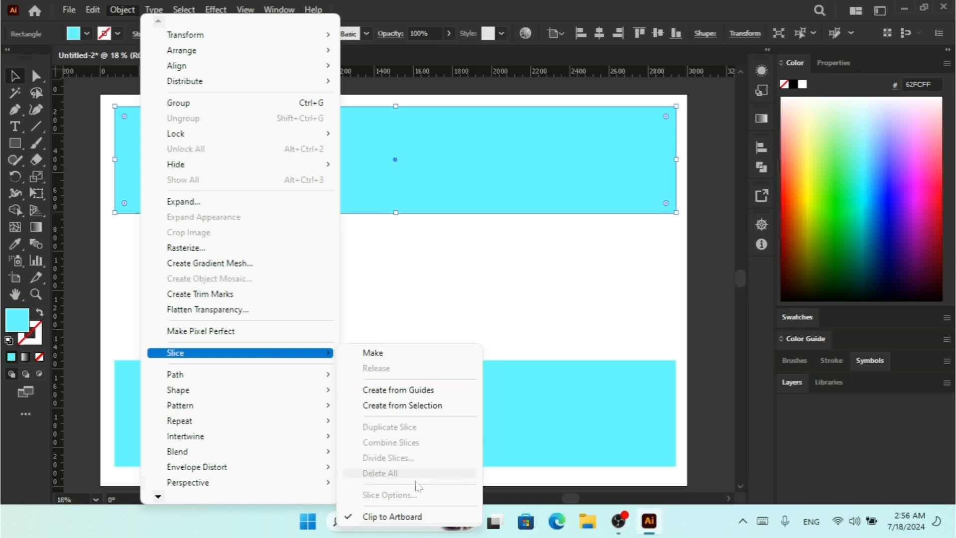
pyautogui.click(531, 277)
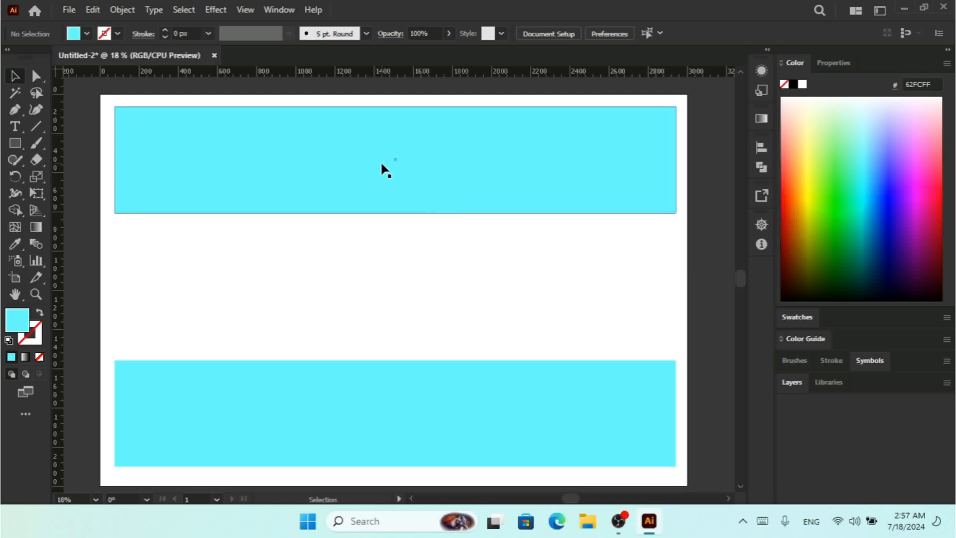
# Step: Select the upper rectangle again and create a new slice from the selection
pyautogui.click(249, 161)
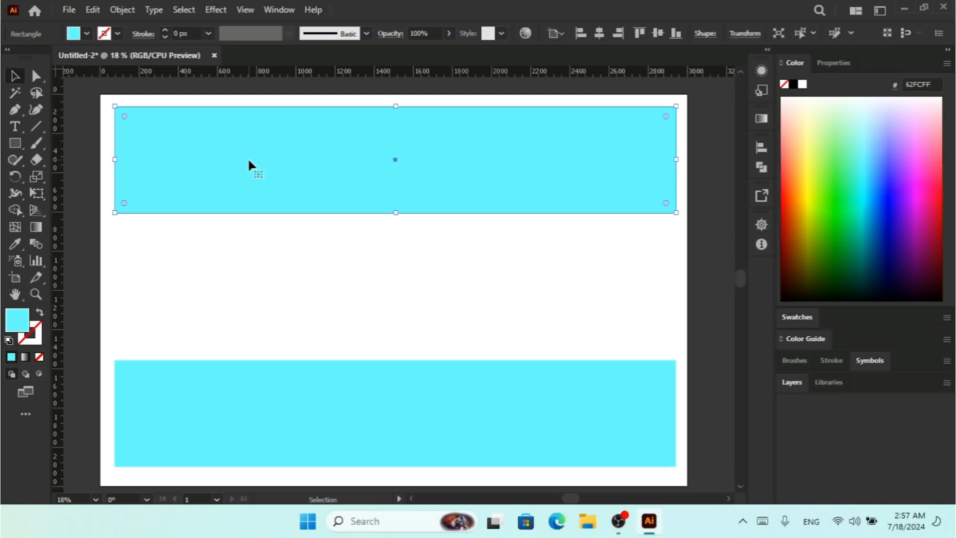
pyautogui.click(122, 10)
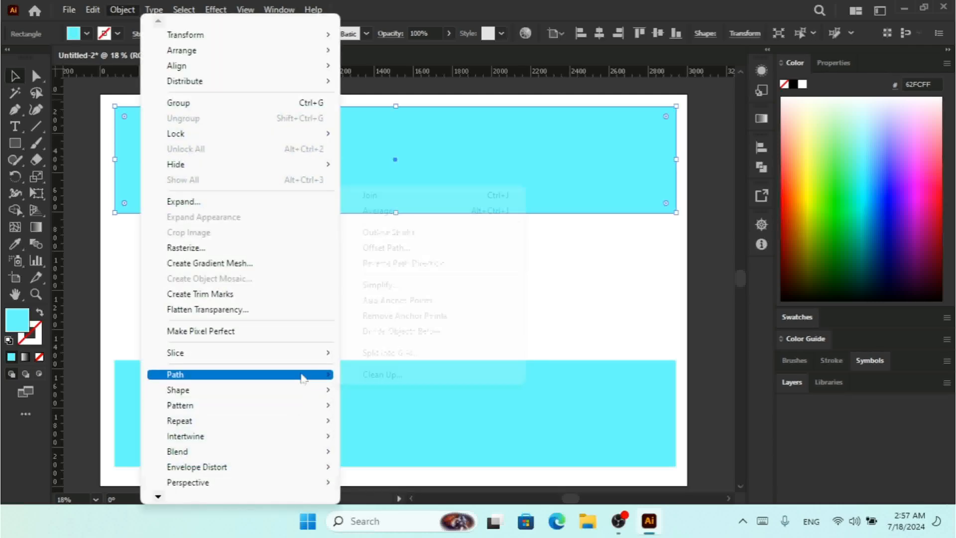
pyautogui.moveTo(305, 393)
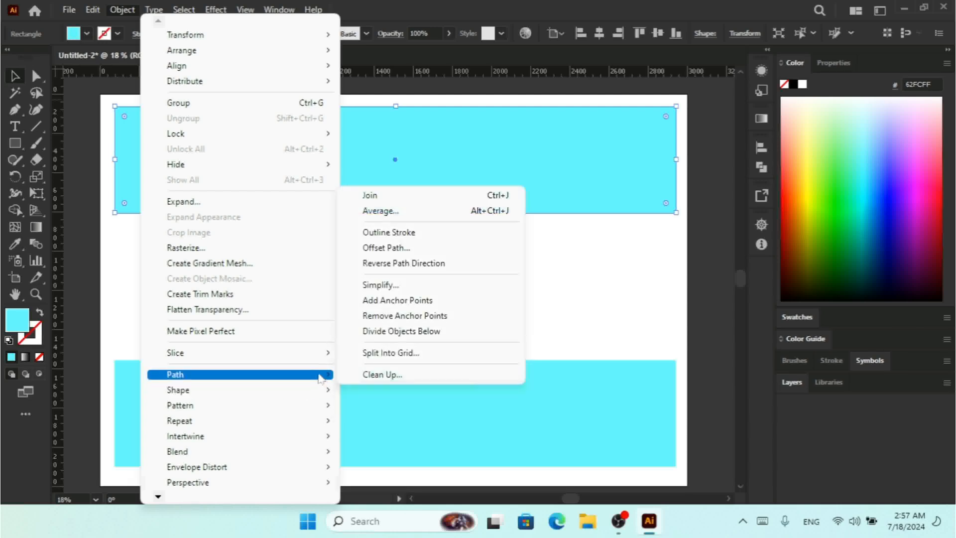
pyautogui.moveTo(314, 355)
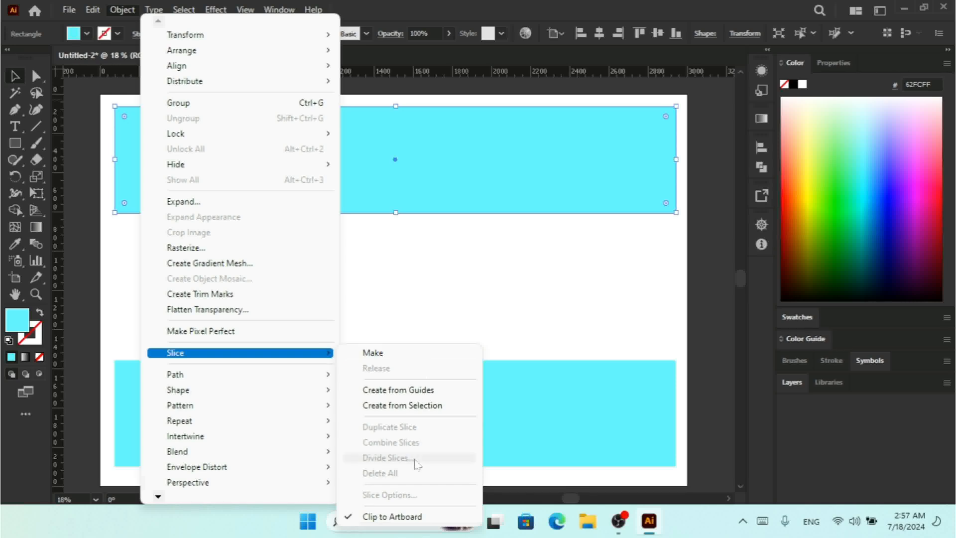
pyautogui.click(437, 405)
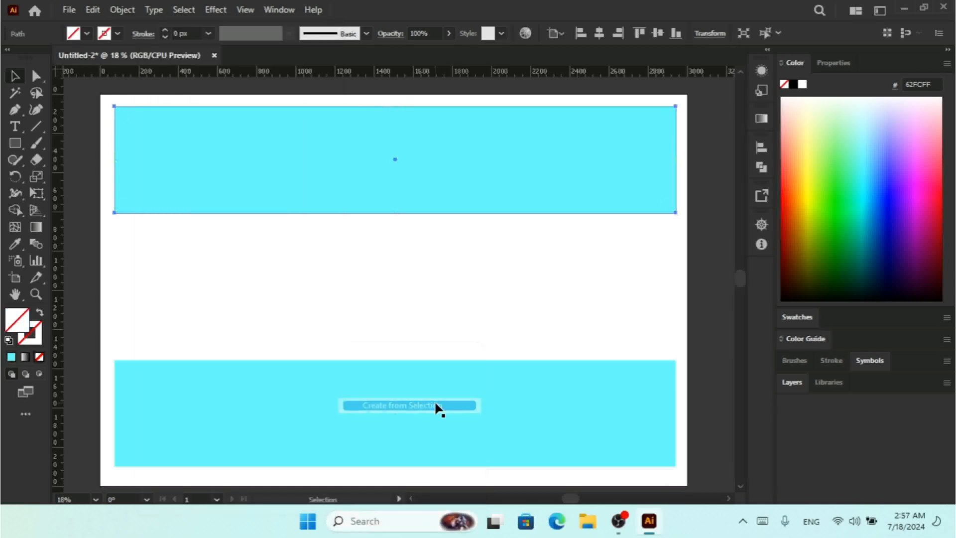
# Step: Name the upper rectangle's slice Header in its slice options, keeping the slice type Image and the background None
pyautogui.click(123, 10)
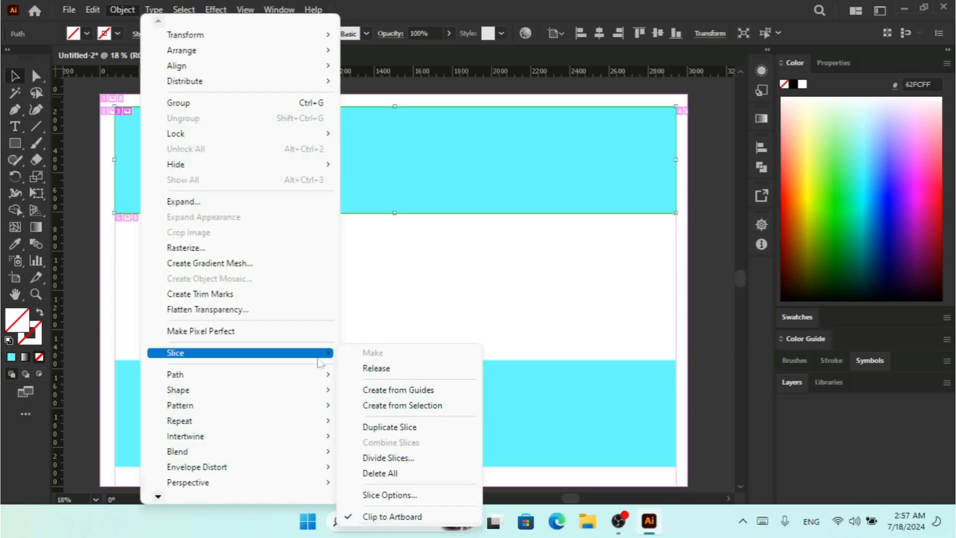
pyautogui.click(408, 497)
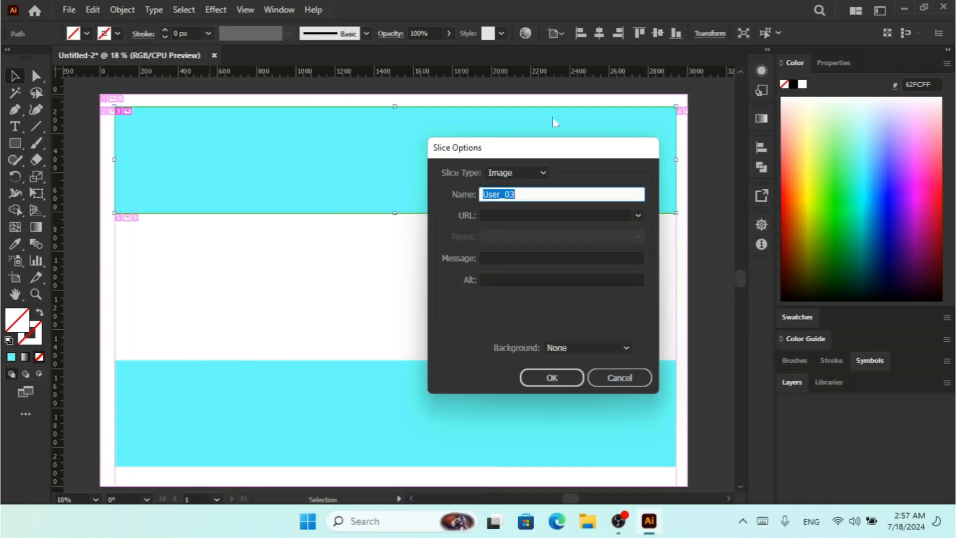
pyautogui.moveTo(567, 155); pyautogui.dragTo(533, 140)
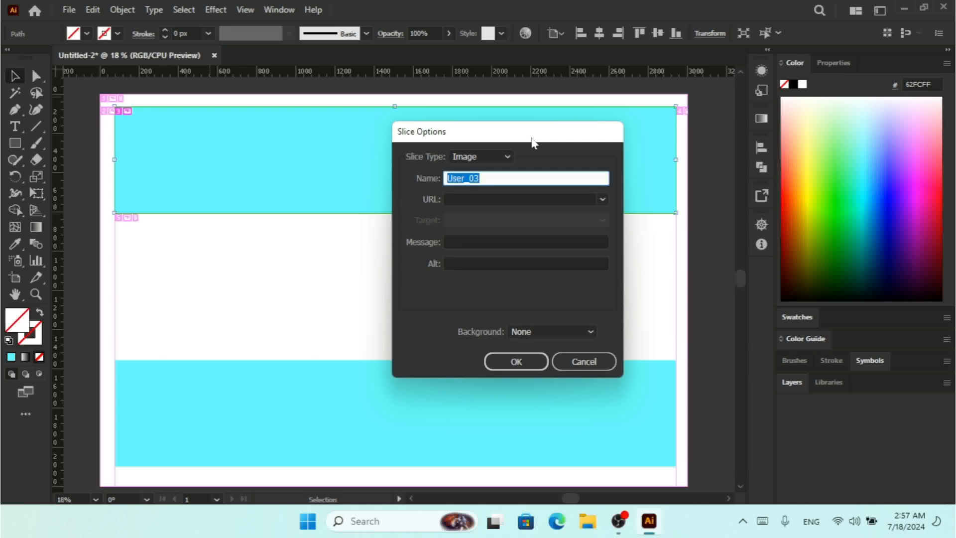
pyautogui.click(498, 155)
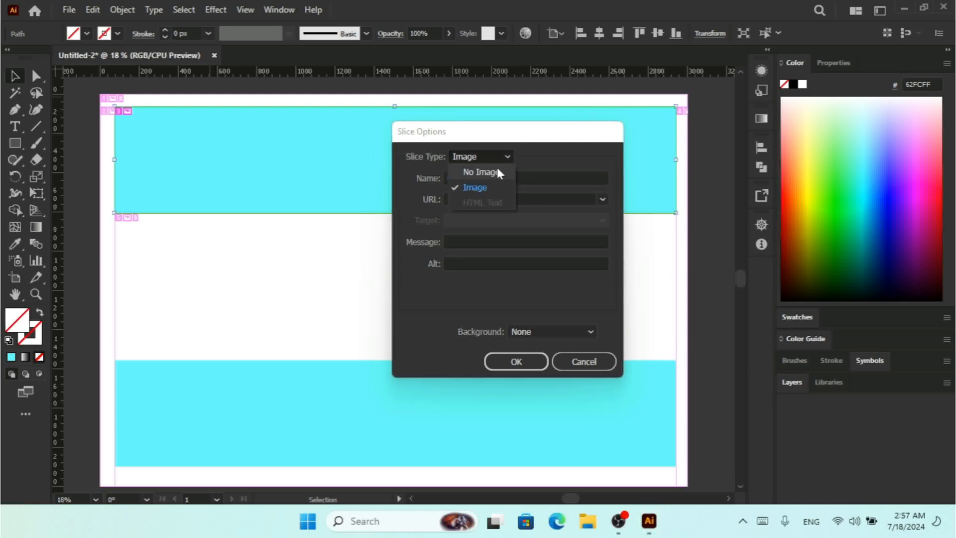
pyautogui.click(539, 160)
pyautogui.moveTo(505, 176); pyautogui.dragTo(373, 188)
pyautogui.write('Header')
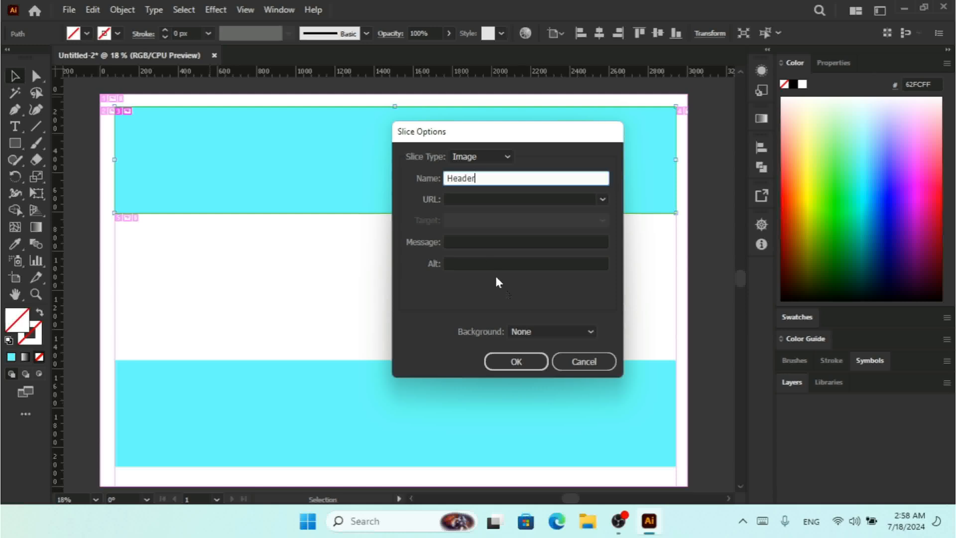
pyautogui.click(551, 331)
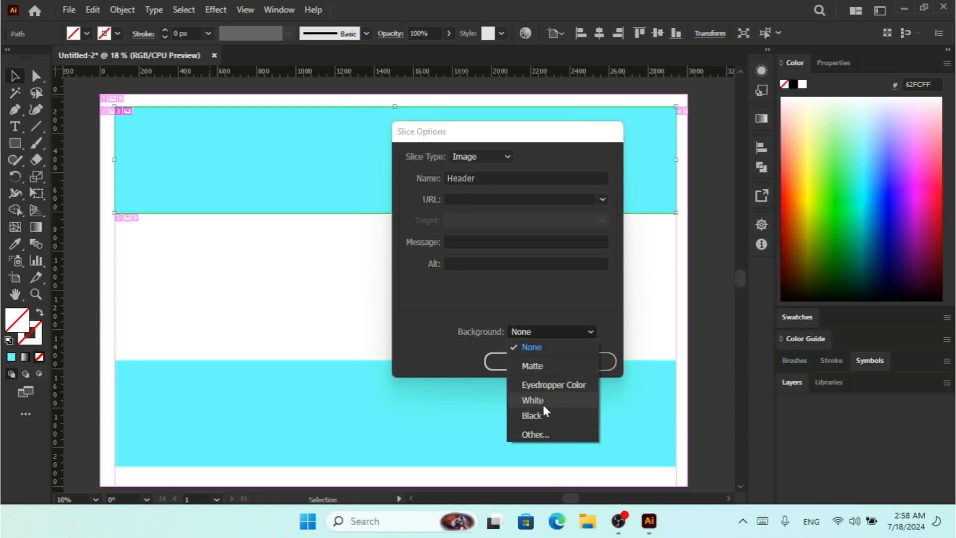
pyautogui.click(477, 288)
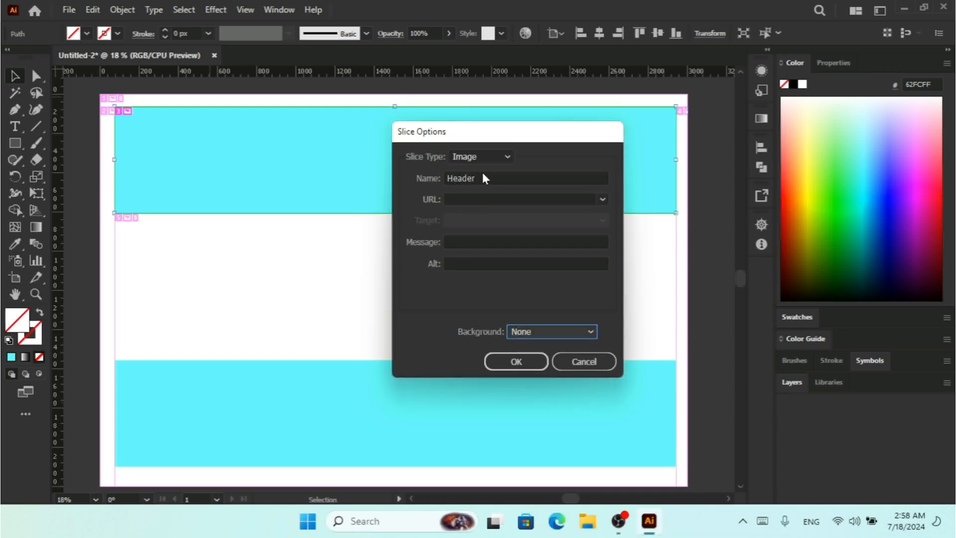
pyautogui.click(513, 363)
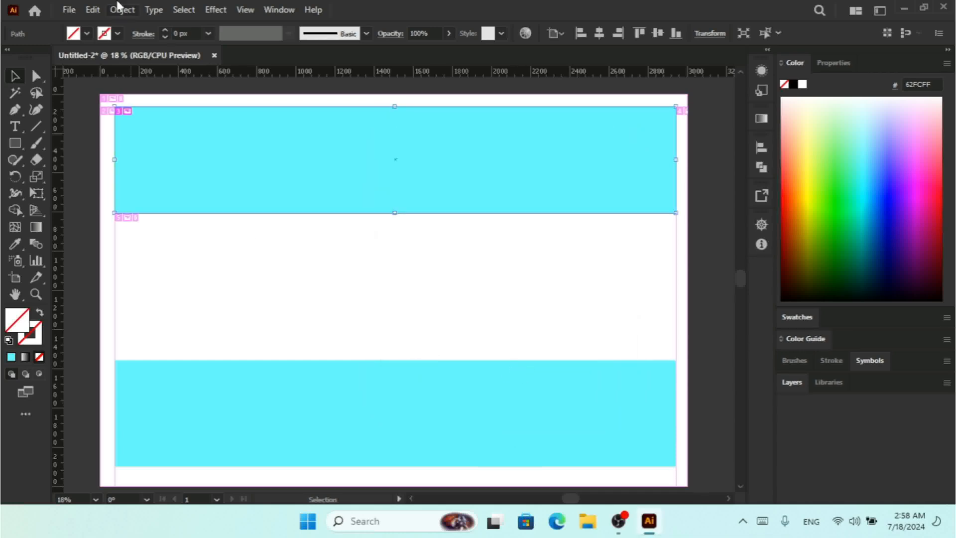
# Step: Export the selected slice with Save for Web (Legacy) as a JPEG to the Desktop, replacing the existing Header.jpg
pyautogui.click(72, 13)
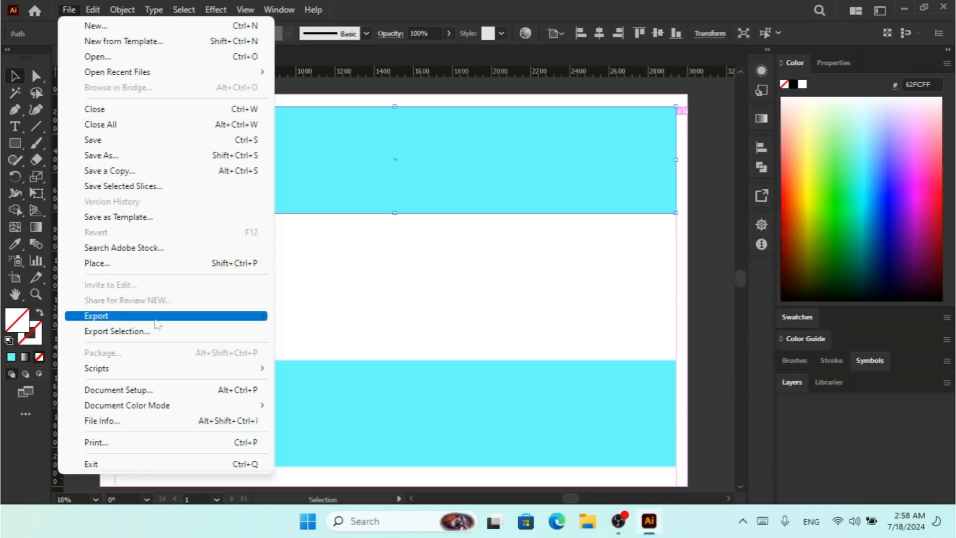
pyautogui.moveTo(162, 323)
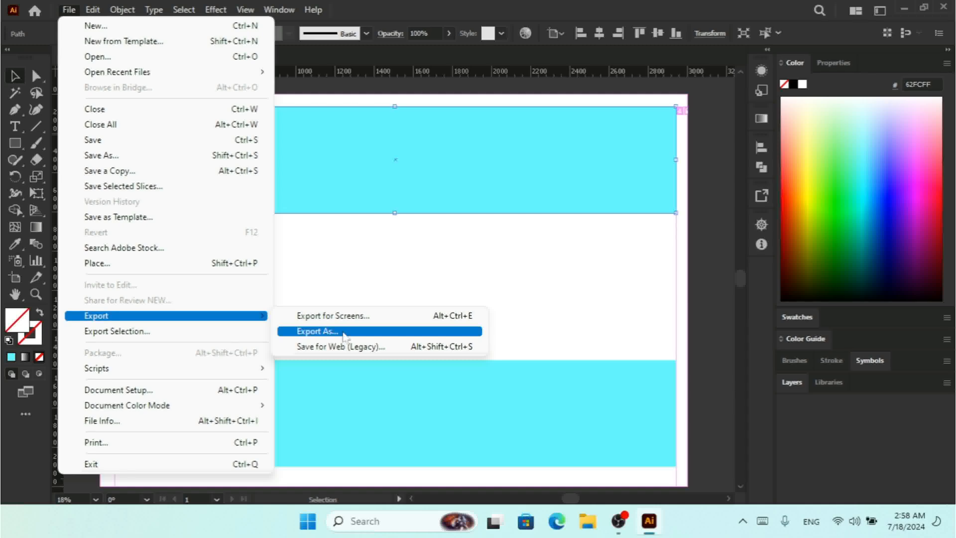
pyautogui.click(351, 348)
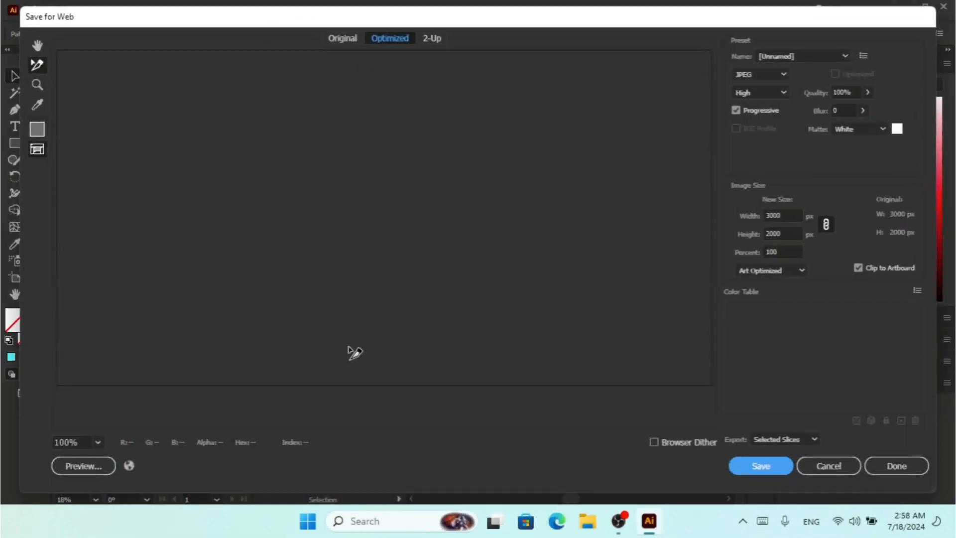
pyautogui.click(754, 468)
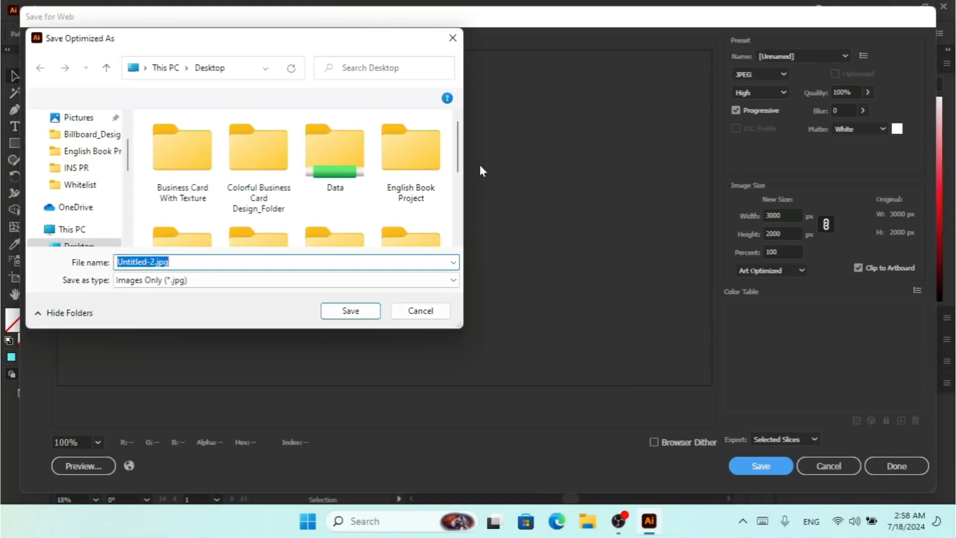
pyautogui.click(350, 312)
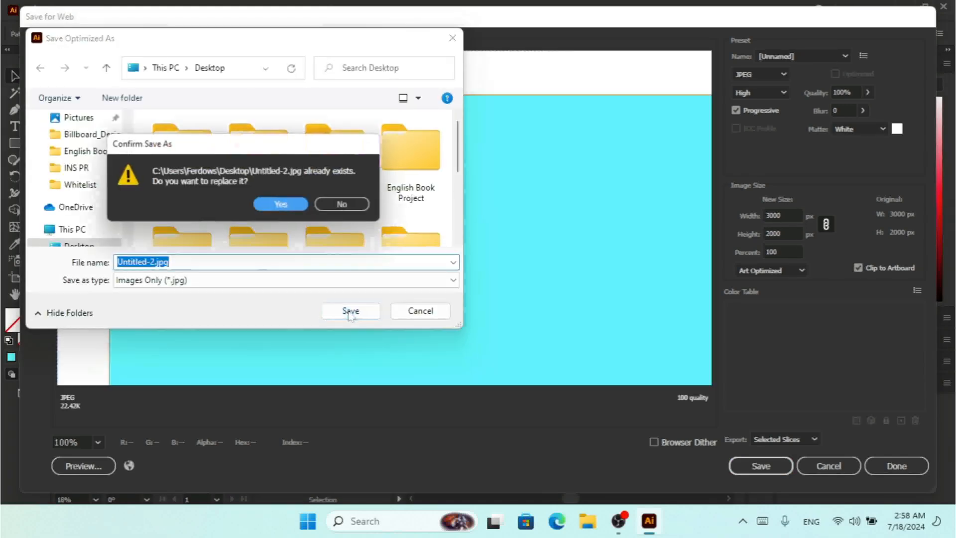
pyautogui.click(276, 205)
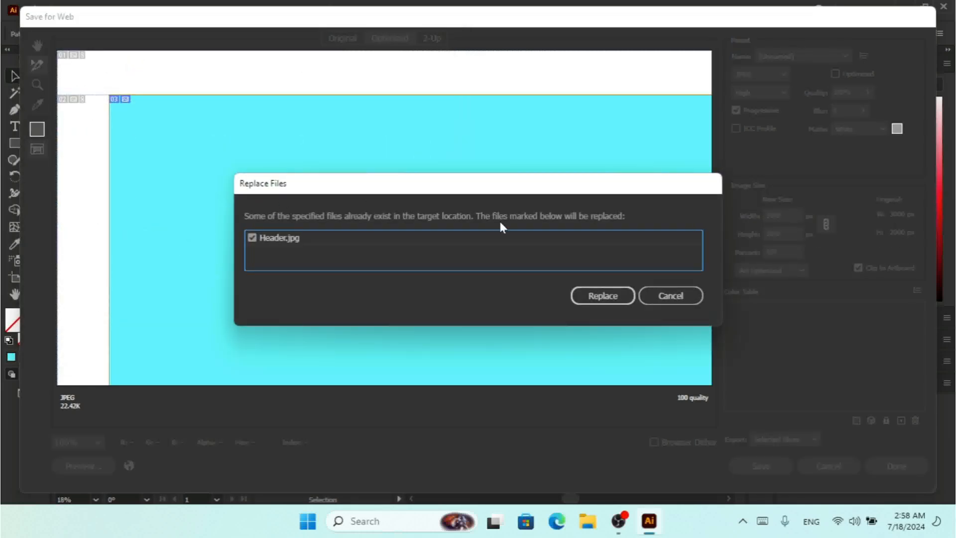
pyautogui.click(595, 305)
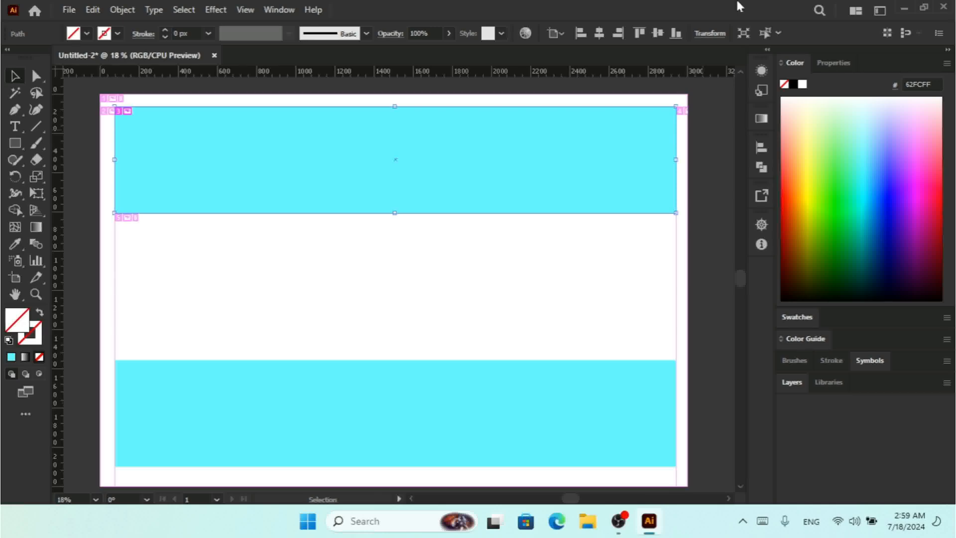
# Step: Check the exported Header.jpg in the Desktop images folder, close the folder, and return to Illustrator
pyautogui.click(904, 8)
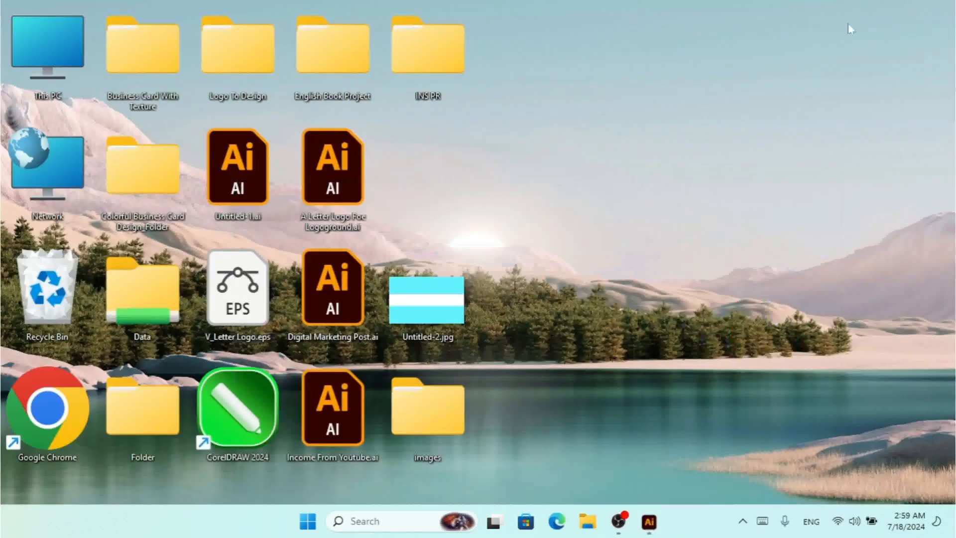
pyautogui.doubleClick(444, 412)
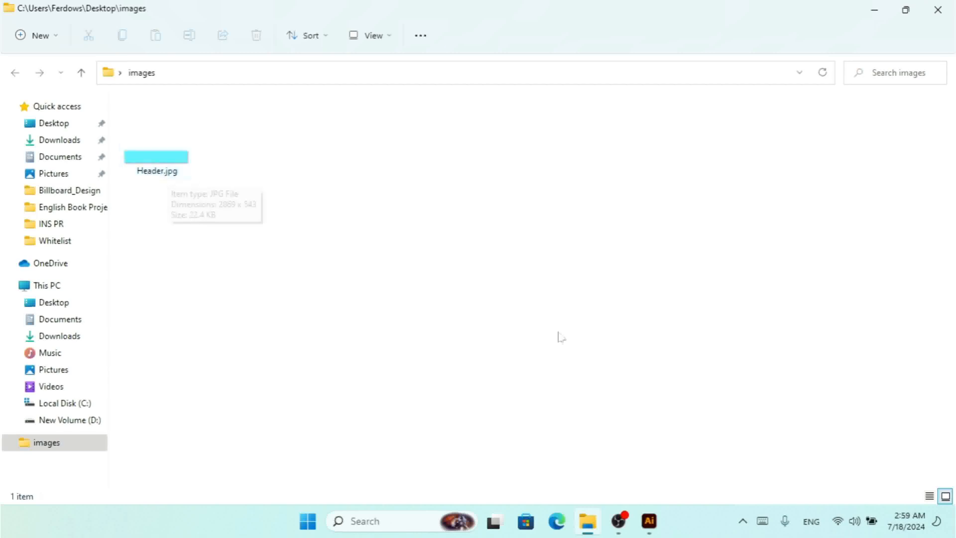
pyautogui.click(938, 8)
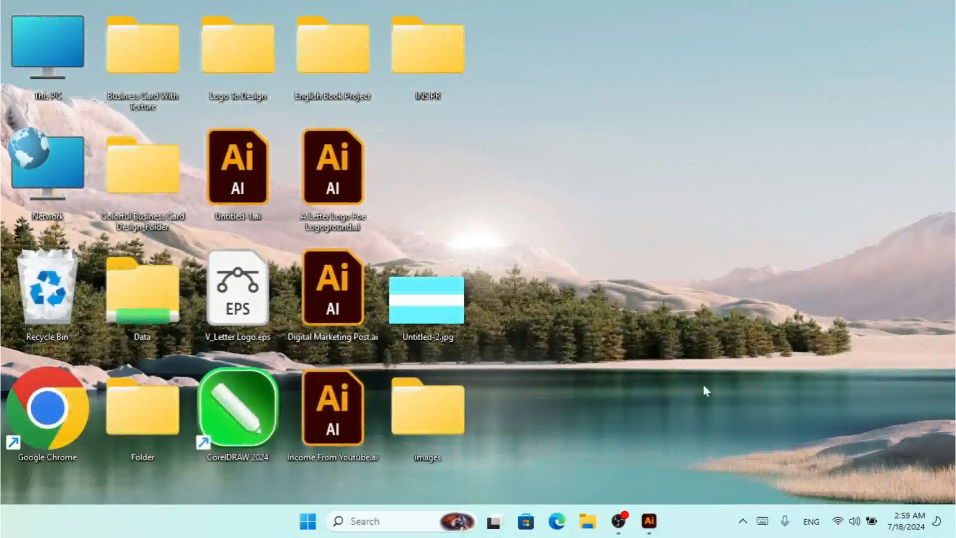
pyautogui.click(649, 533)
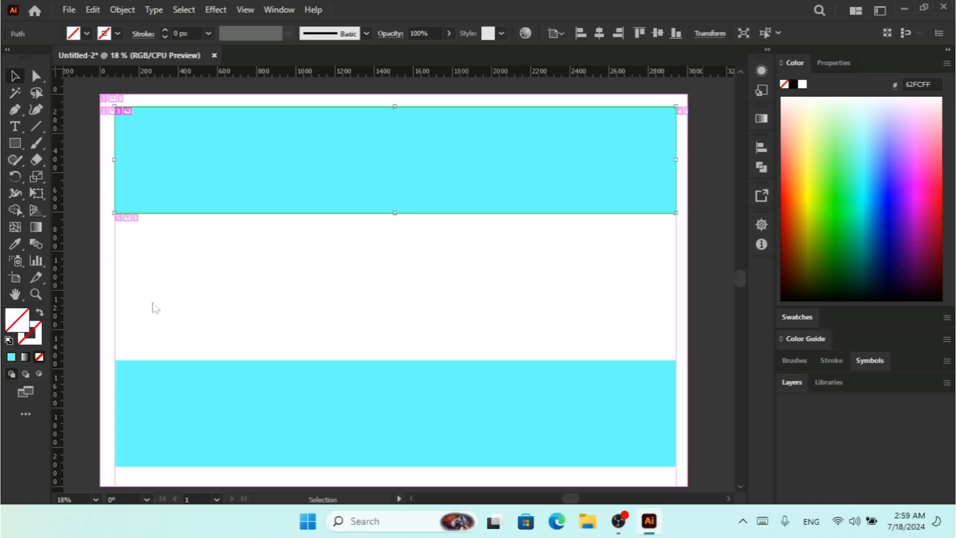
# Step: Turn off the Clip to Artboard option for slices in the document
pyautogui.click(122, 10)
pyautogui.moveTo(276, 359)
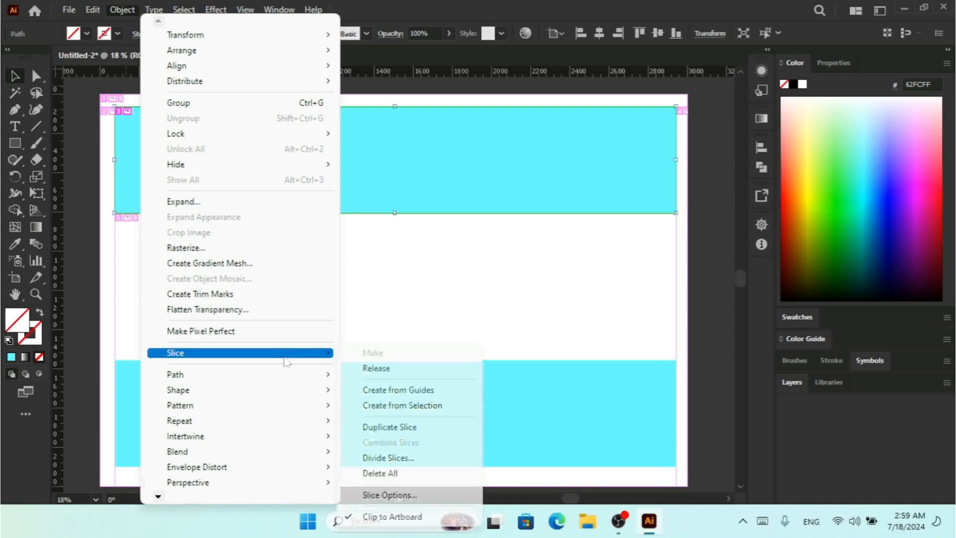
pyautogui.click(418, 518)
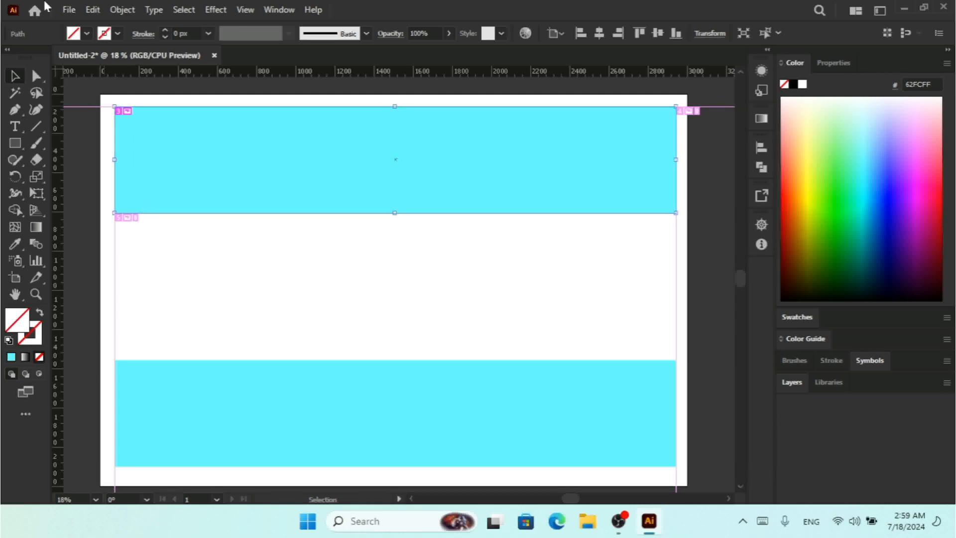
# Step: Examine the export preview and image size in Save for Web (Legacy), leaving without saving
pyautogui.click(67, 9)
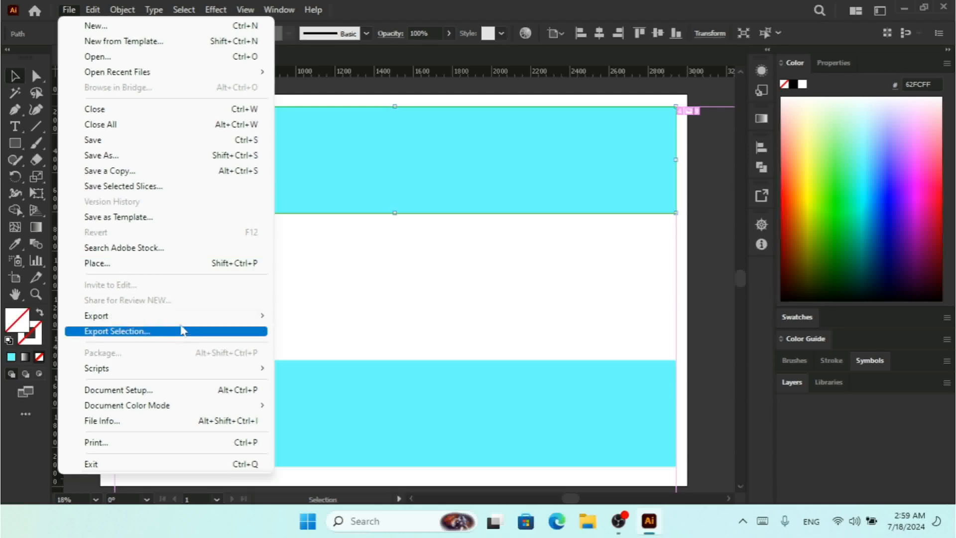
pyautogui.moveTo(215, 315)
pyautogui.click(345, 346)
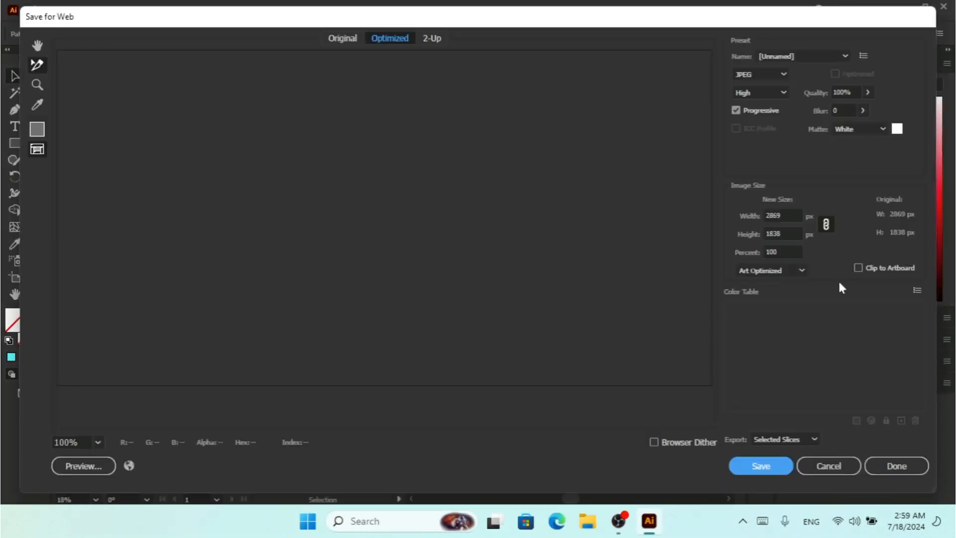
pyautogui.click(830, 466)
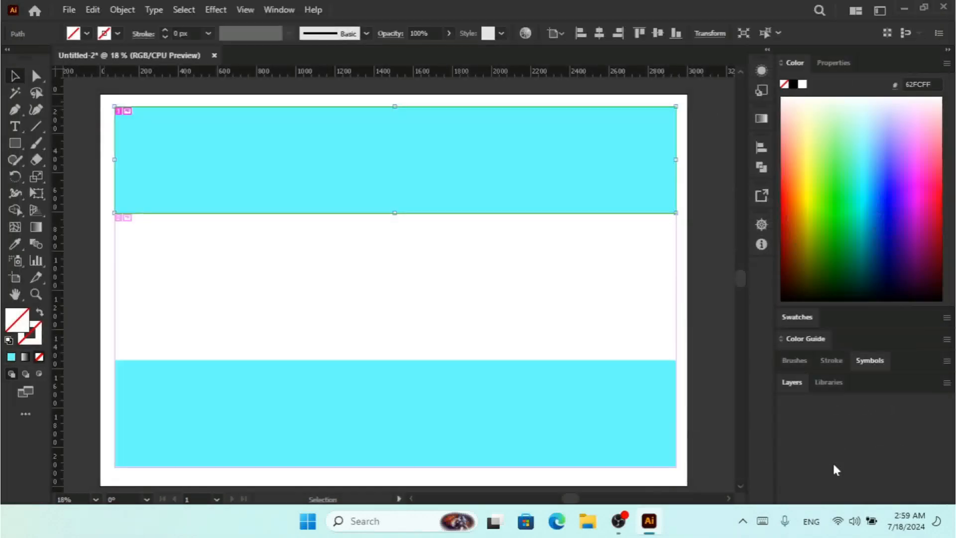
# Step: Select all the artwork and create a new slice from the selection covering both rectangles
pyautogui.press('a')
pyautogui.press('v')
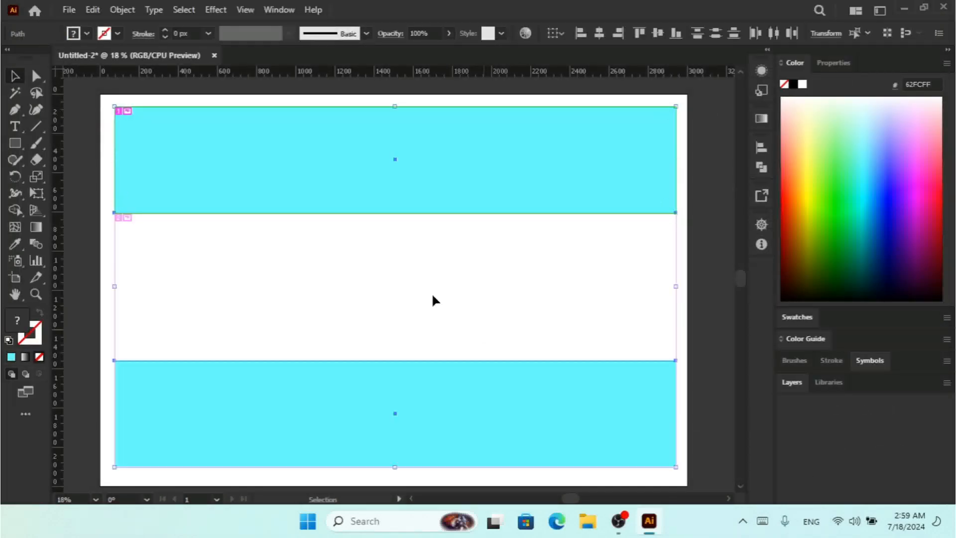
pyautogui.click(112, 11)
pyautogui.moveTo(294, 356)
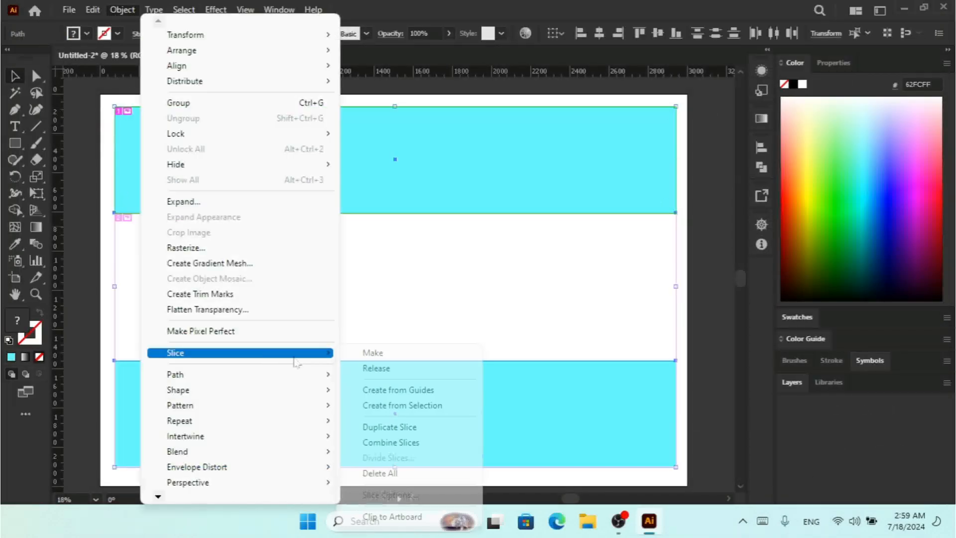
pyautogui.click(426, 406)
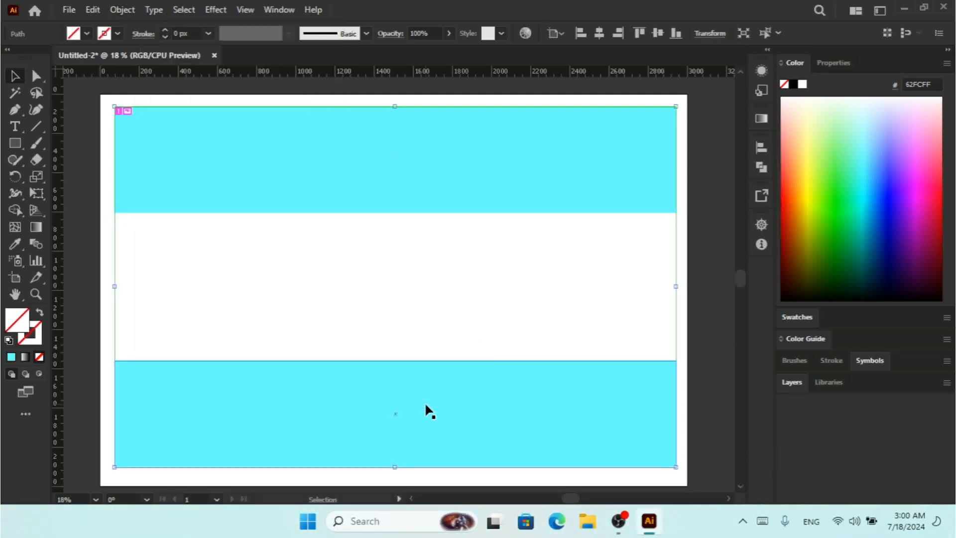
# Step: With the upper rectangle selected, export All Slices with Save for Web (Legacy) as a JPEG, replacing Untitled-2.jpg on the Desktop
pyautogui.click(129, 8)
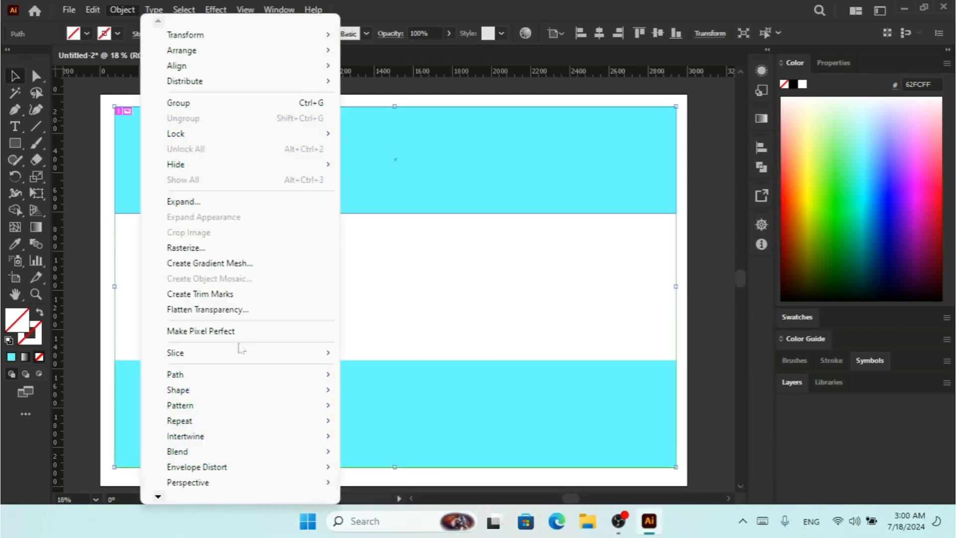
pyautogui.moveTo(294, 354)
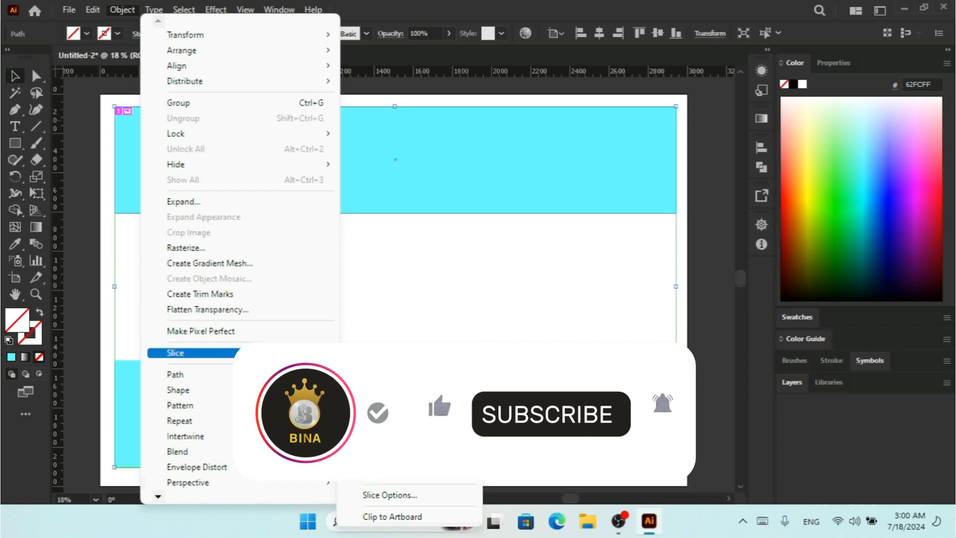
pyautogui.click(401, 158)
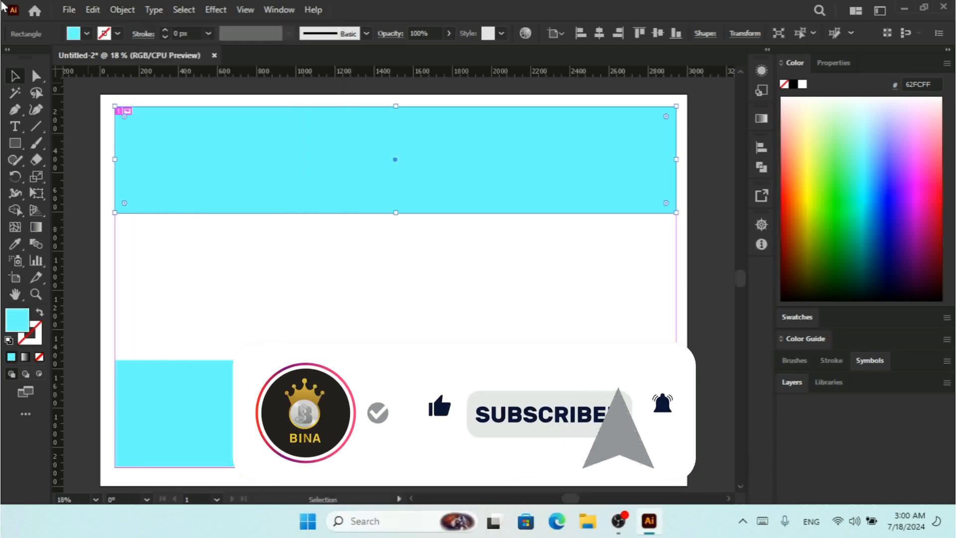
pyautogui.click(68, 9)
pyautogui.moveTo(100, 315)
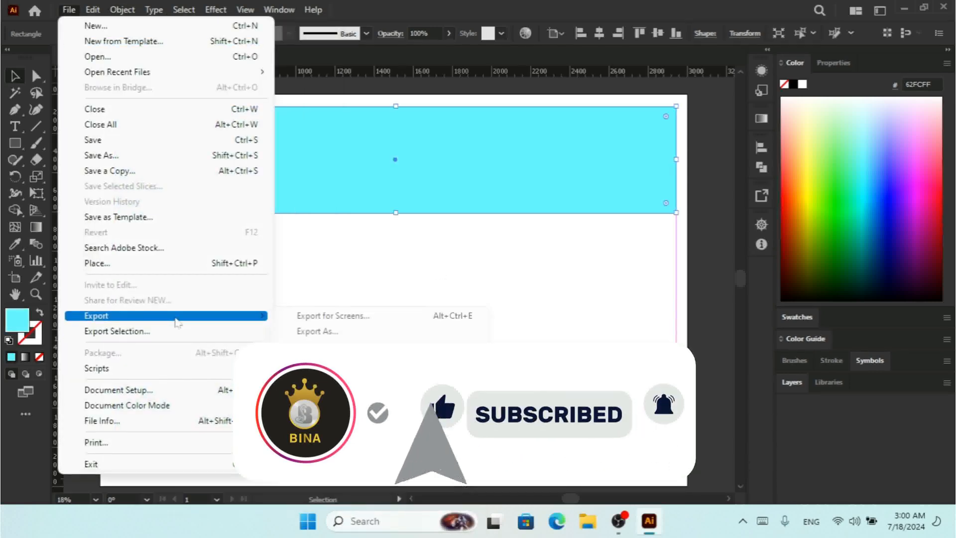
pyautogui.click(348, 345)
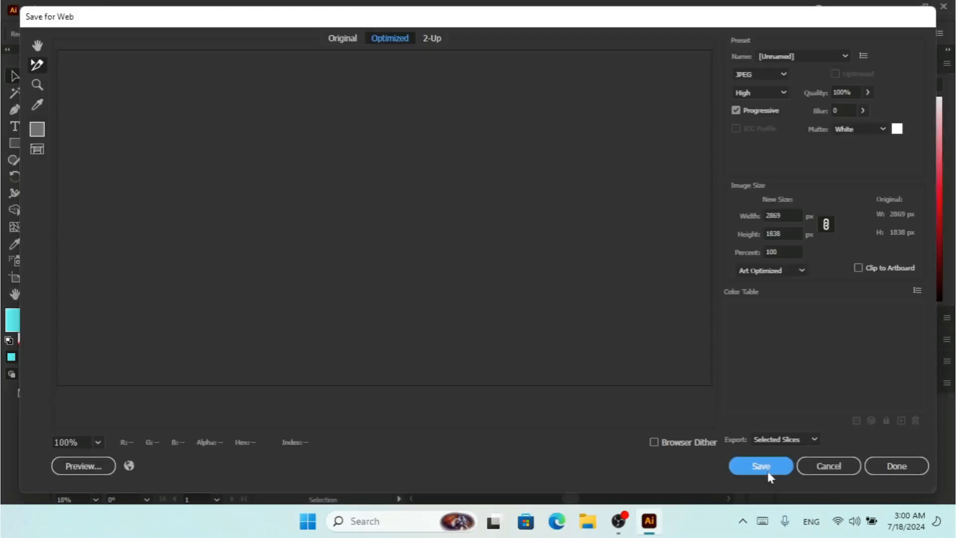
pyautogui.click(768, 468)
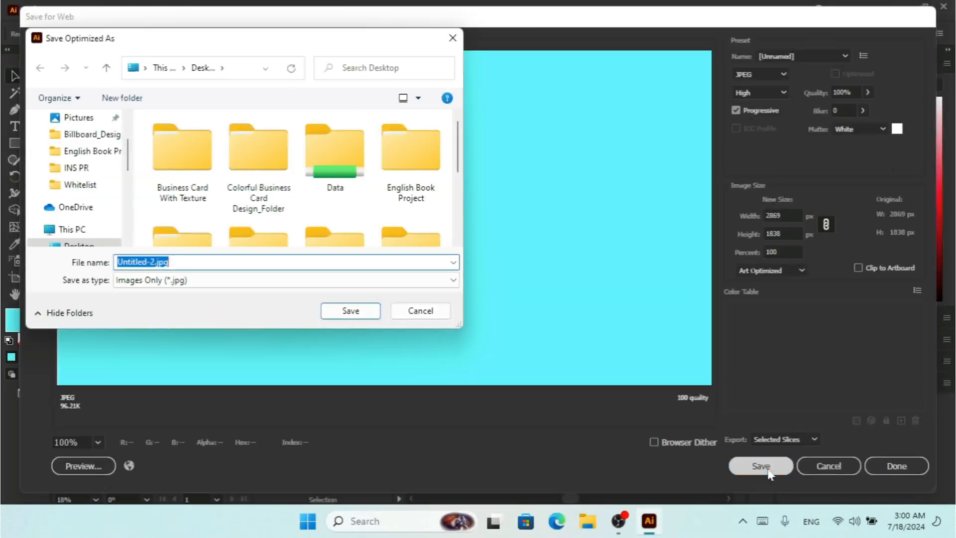
pyautogui.click(419, 310)
pyautogui.click(792, 435)
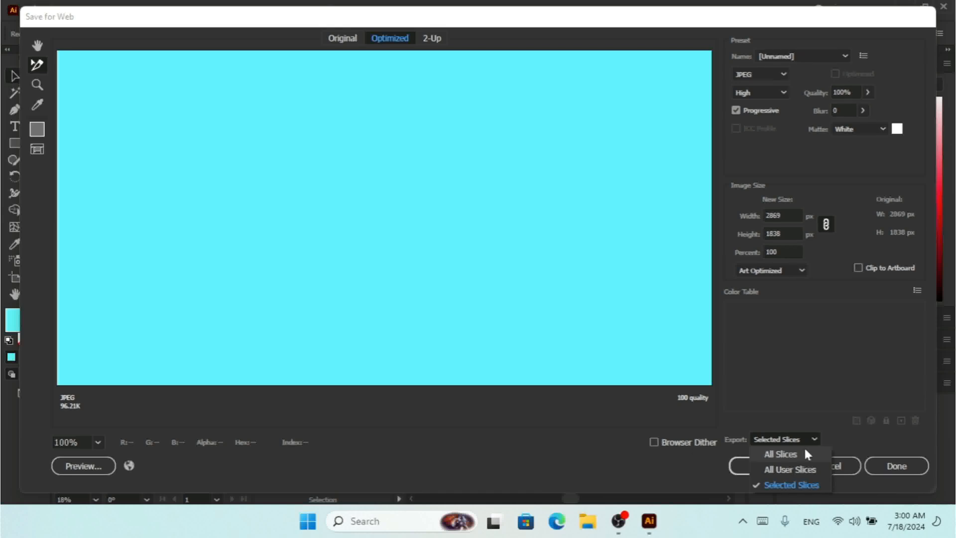
pyautogui.click(808, 454)
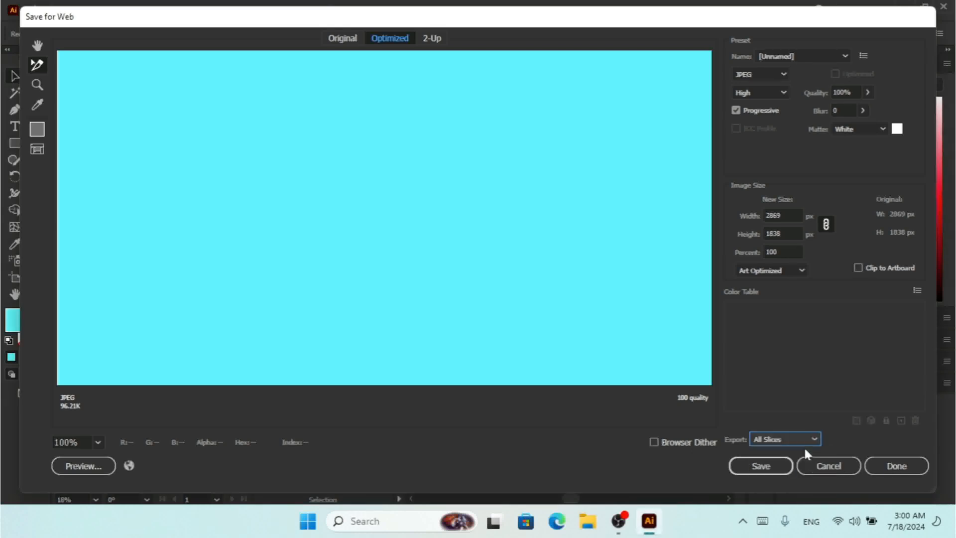
pyautogui.click(769, 470)
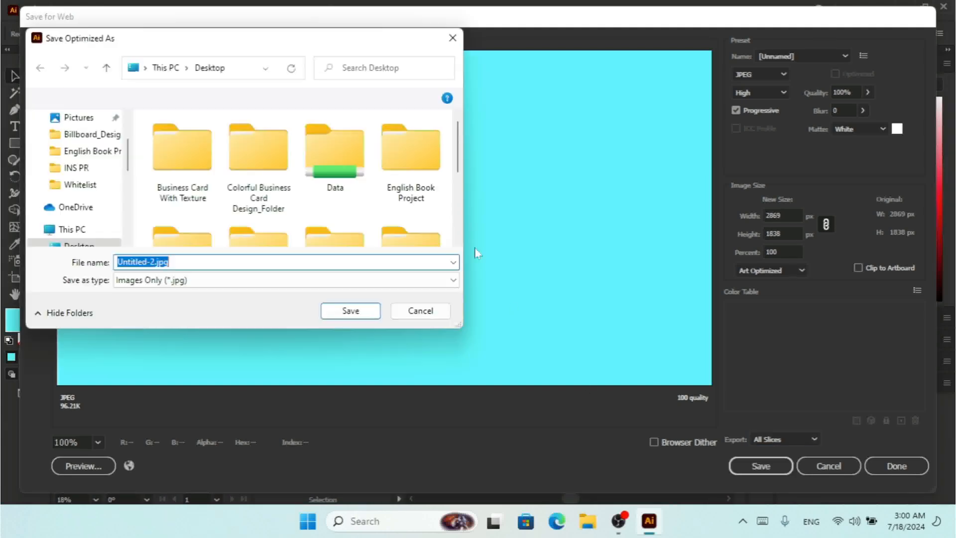
pyautogui.click(360, 312)
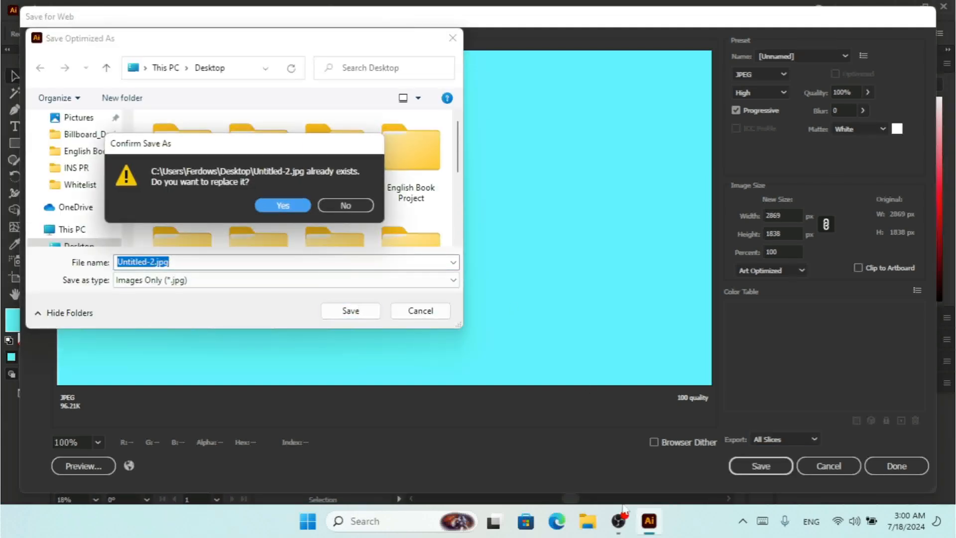
pyautogui.click(279, 207)
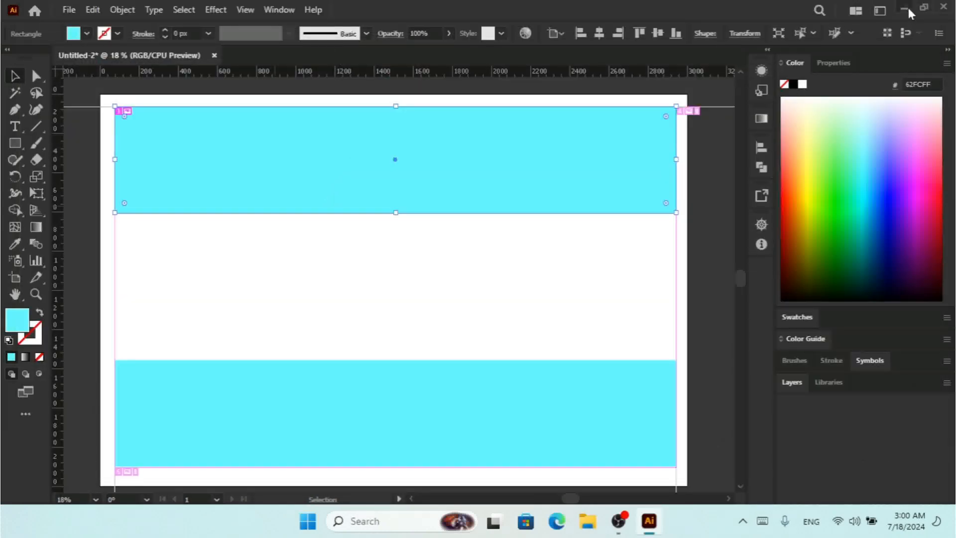
# Step: Open Header.jpg from the Desktop images folder to check the export, and switch back to Illustrator
pyautogui.click(907, 5)
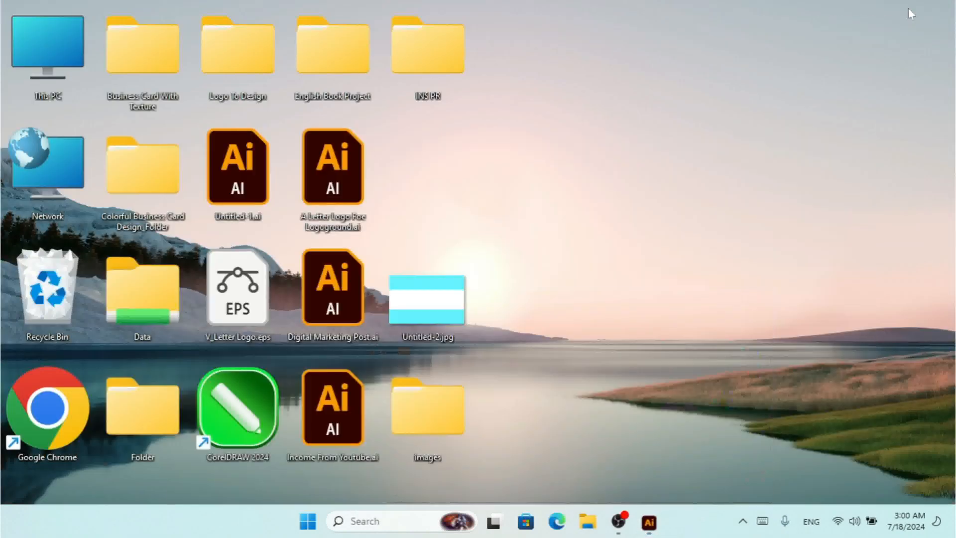
pyautogui.doubleClick(422, 404)
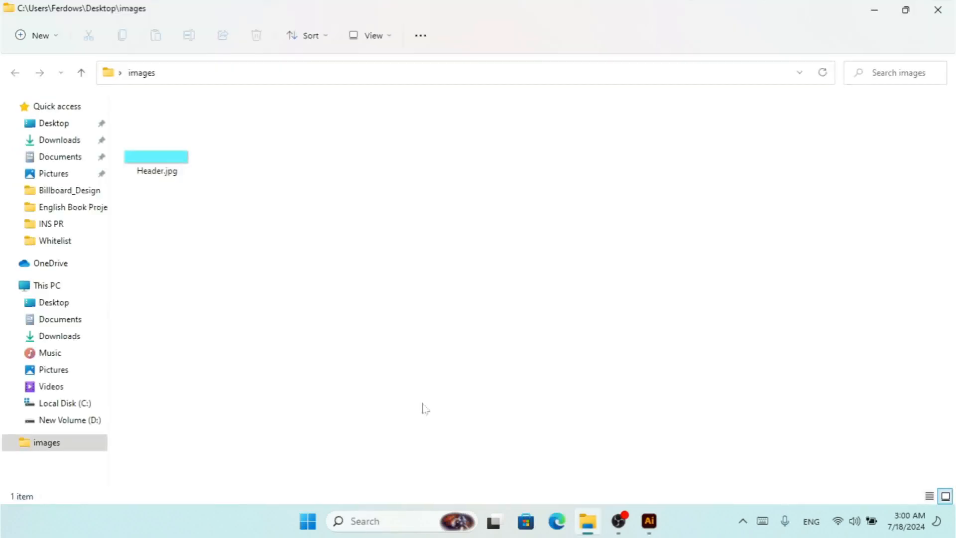
pyautogui.doubleClick(175, 156)
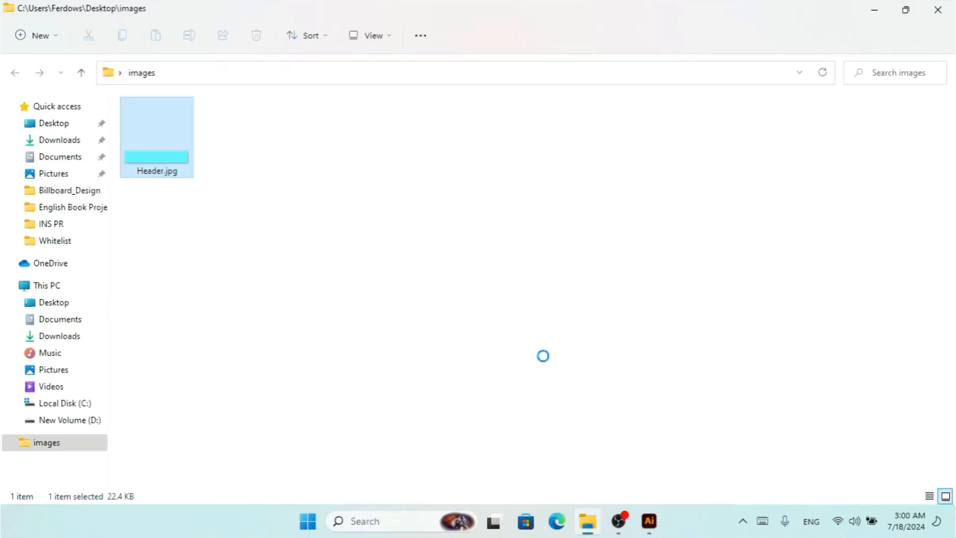
pyautogui.click(648, 521)
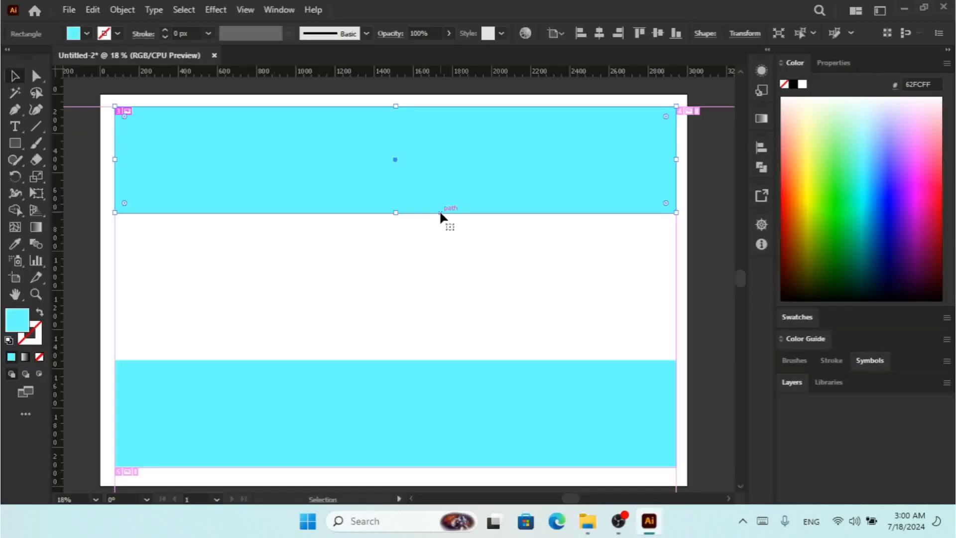
pyautogui.click(300, 289)
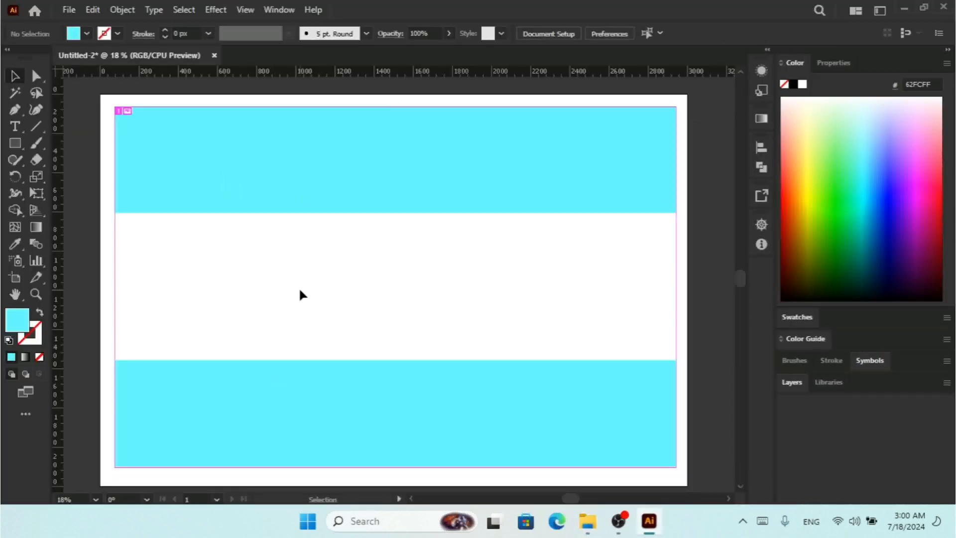
pyautogui.click(332, 159)
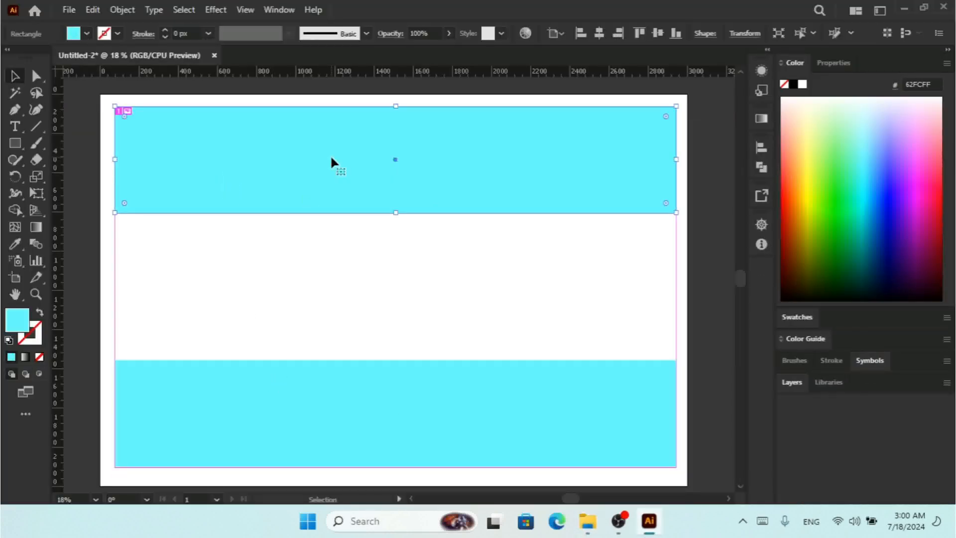
pyautogui.keyDown('shift'); pyautogui.click(402, 435); pyautogui.keyUp('shift')
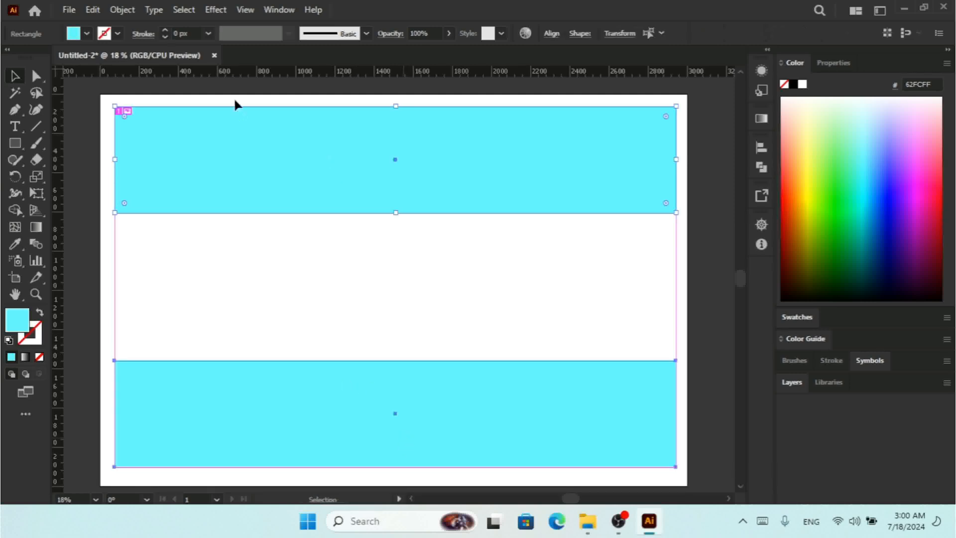
pyautogui.click(119, 8)
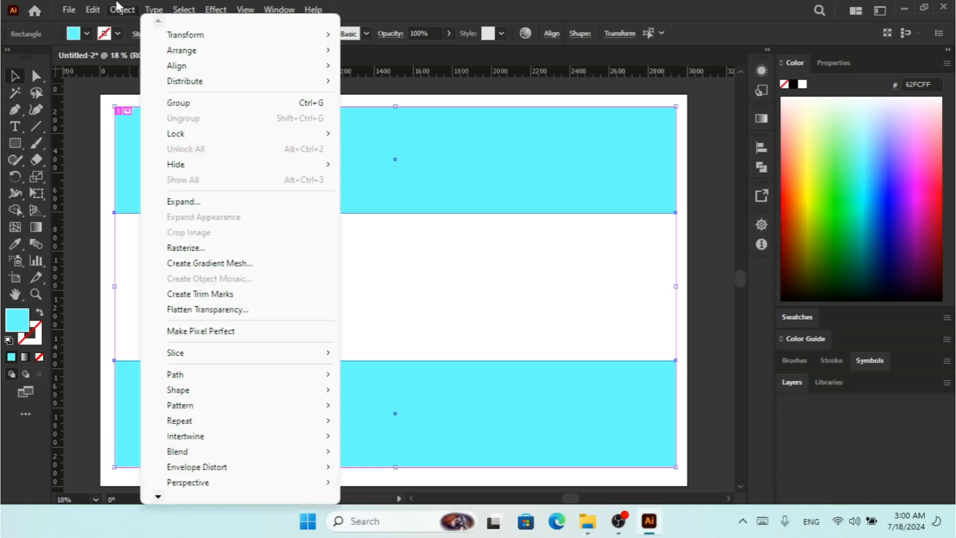
pyautogui.click(503, 241)
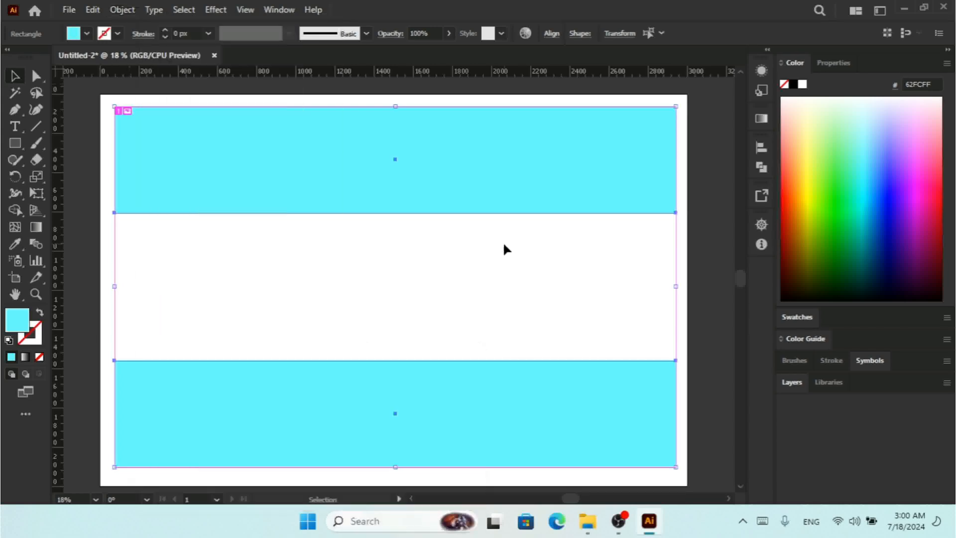
pyautogui.click(503, 241)
# Step: Select the upper rectangle and delete all slices in the document
pyautogui.click(302, 207)
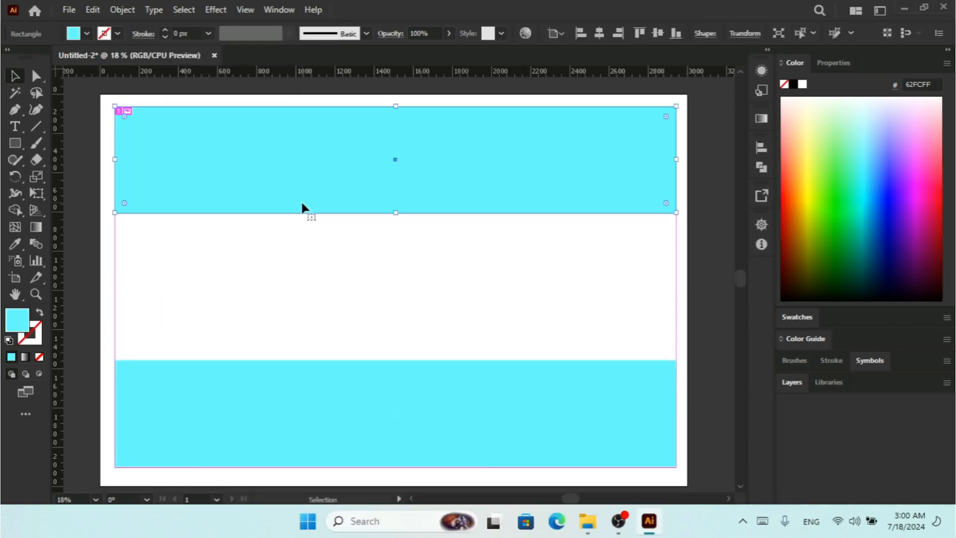
pyautogui.click(269, 398)
pyautogui.click(222, 164)
pyautogui.click(122, 10)
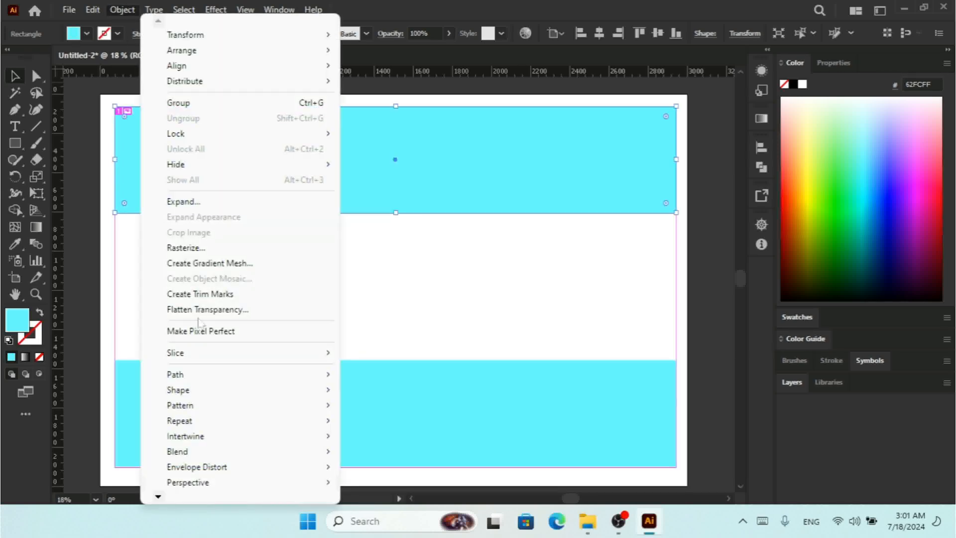
pyautogui.moveTo(268, 357)
pyautogui.click(414, 474)
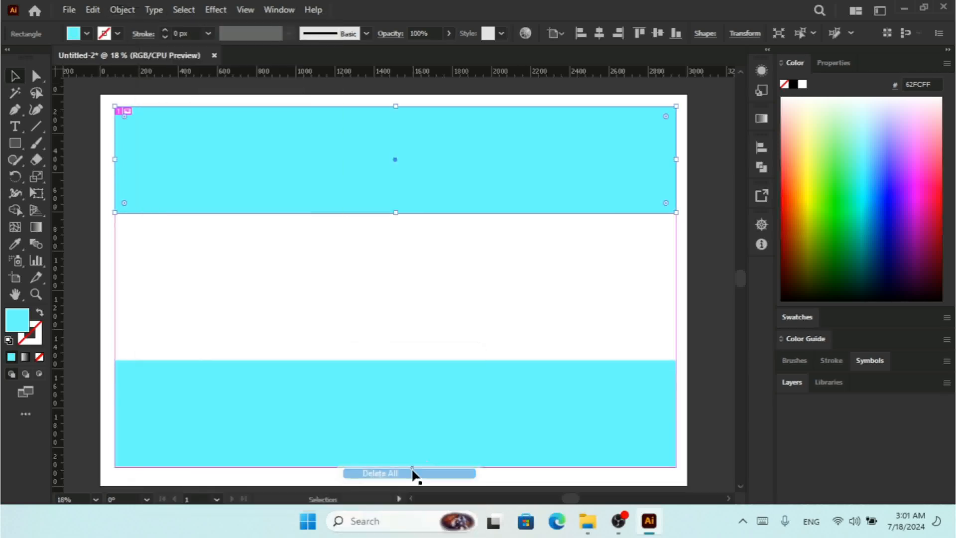
# Step: Create a slice from the selection on the upper rectangle and another on the lower rectangle
pyautogui.click(240, 117)
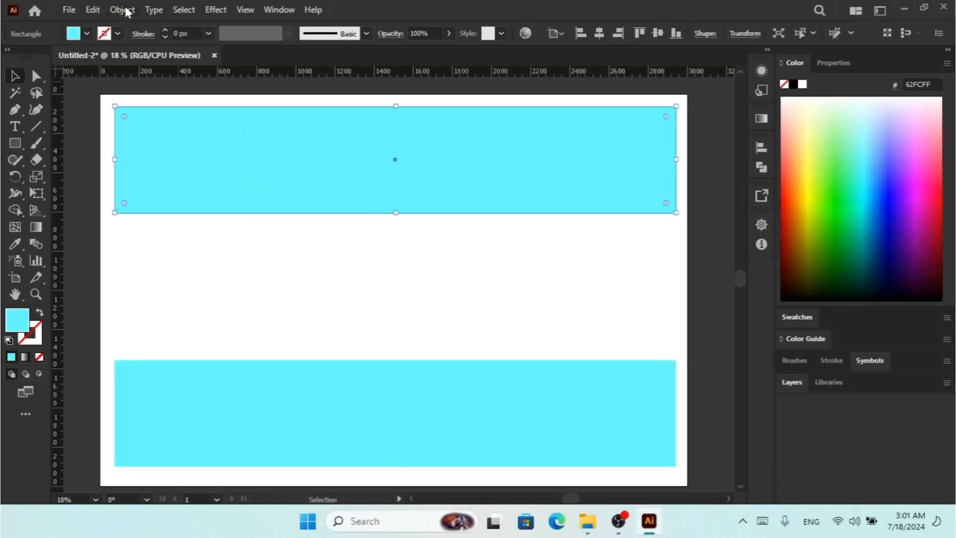
pyautogui.click(124, 10)
pyautogui.moveTo(269, 352)
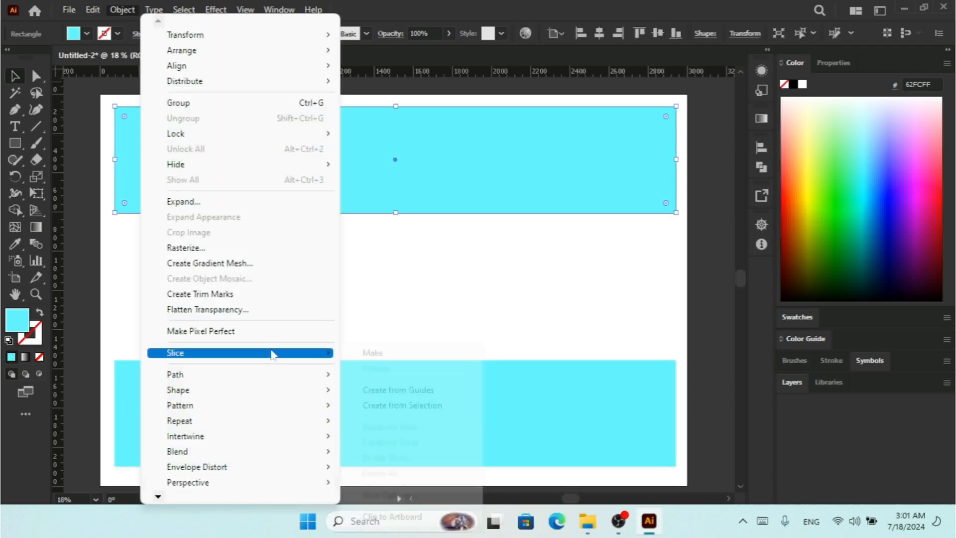
pyautogui.click(402, 405)
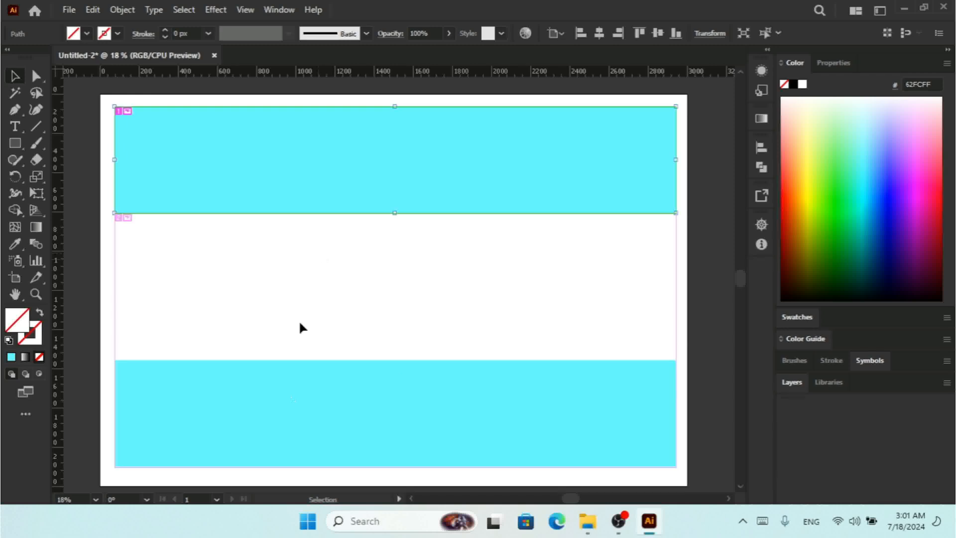
pyautogui.click(281, 446)
pyautogui.click(123, 10)
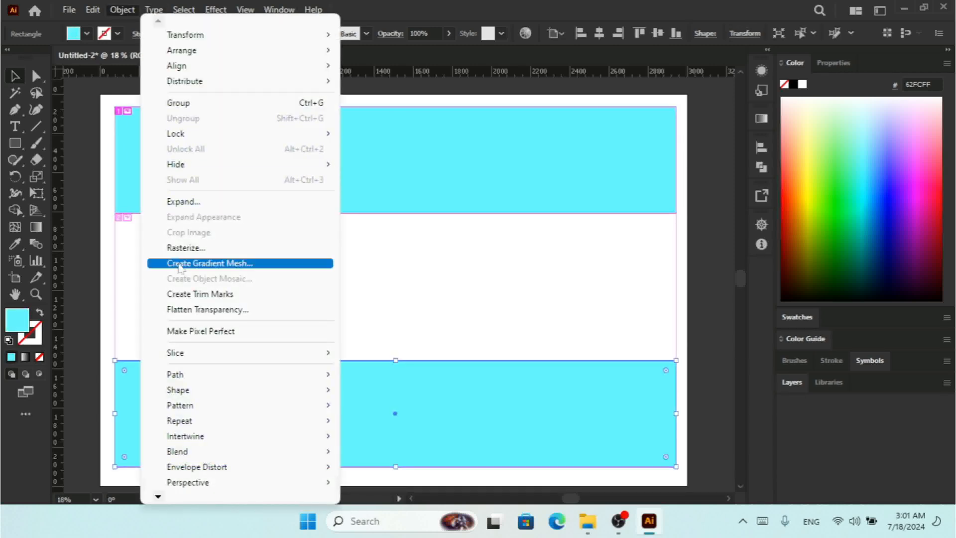
pyautogui.moveTo(271, 352)
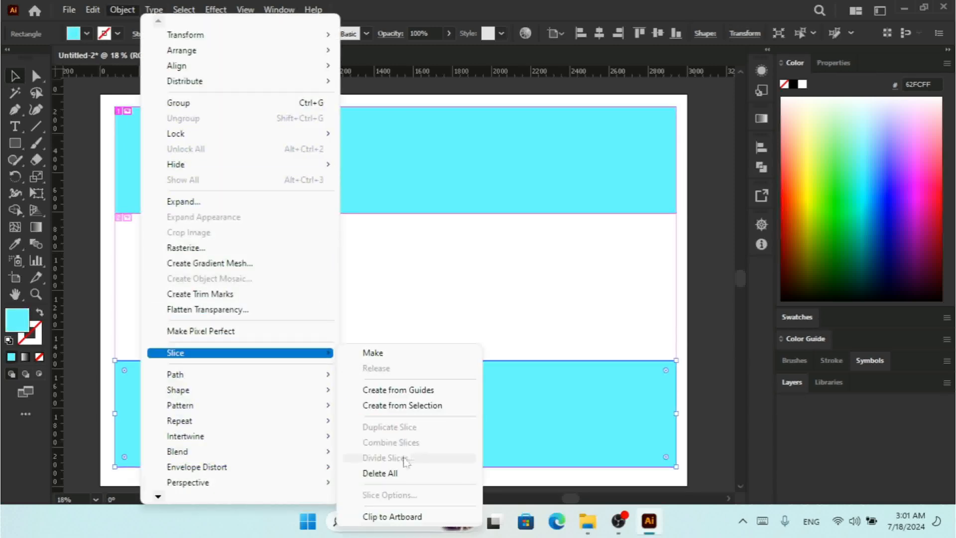
pyautogui.click(442, 409)
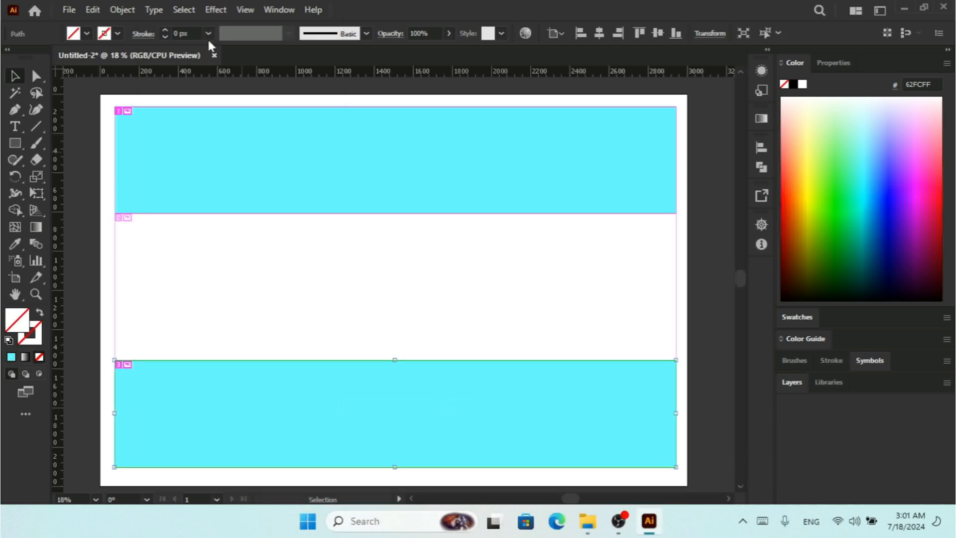
# Step: Export All Slices with Save for Web (Legacy) as JPEG, replacing Untitled-2.jpg on the Desktop
pyautogui.click(119, 8)
pyautogui.click(67, 10)
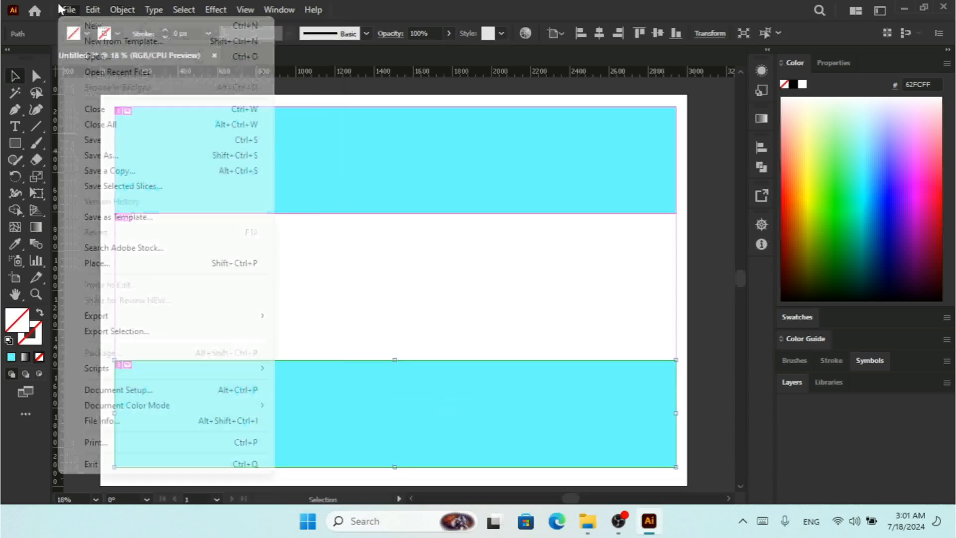
pyautogui.moveTo(219, 316)
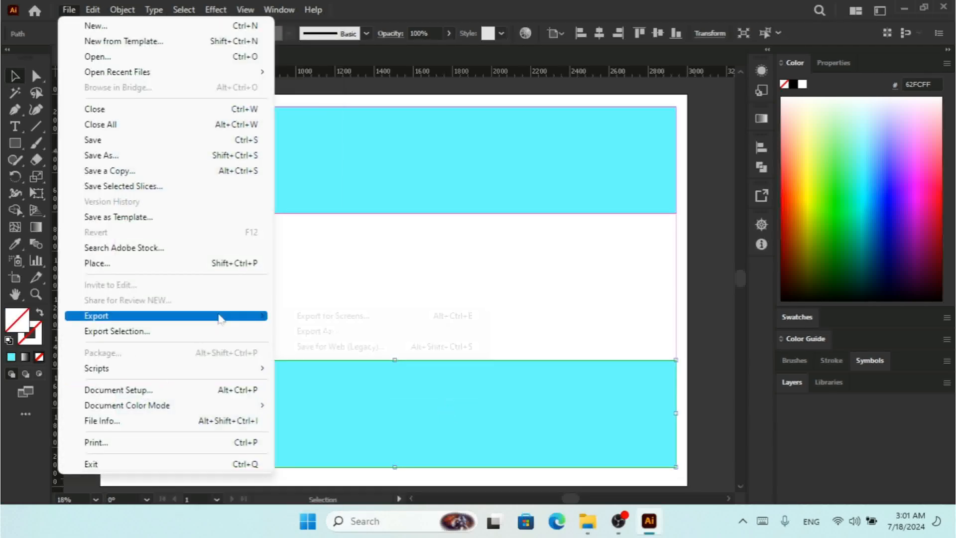
pyautogui.click(340, 345)
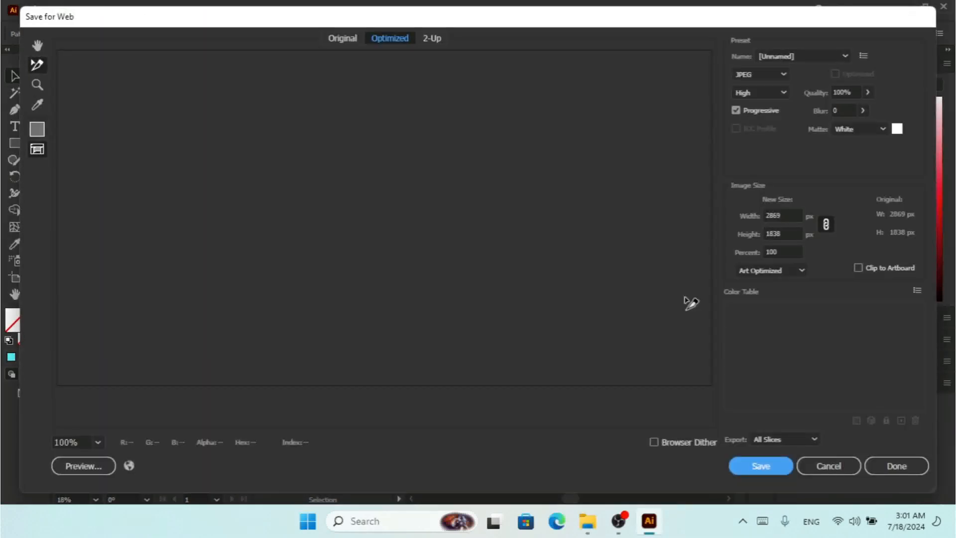
pyautogui.click(761, 466)
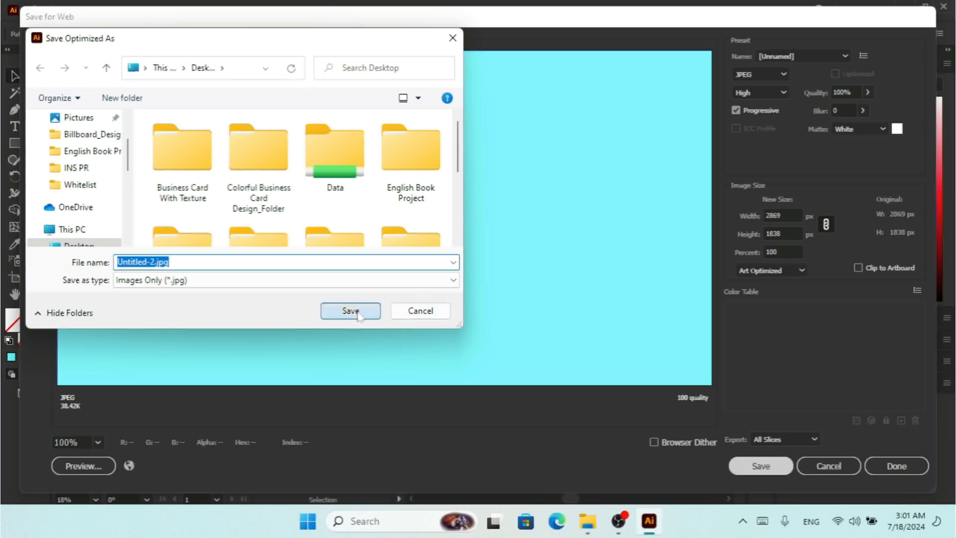
pyautogui.click(351, 310)
pyautogui.click(286, 206)
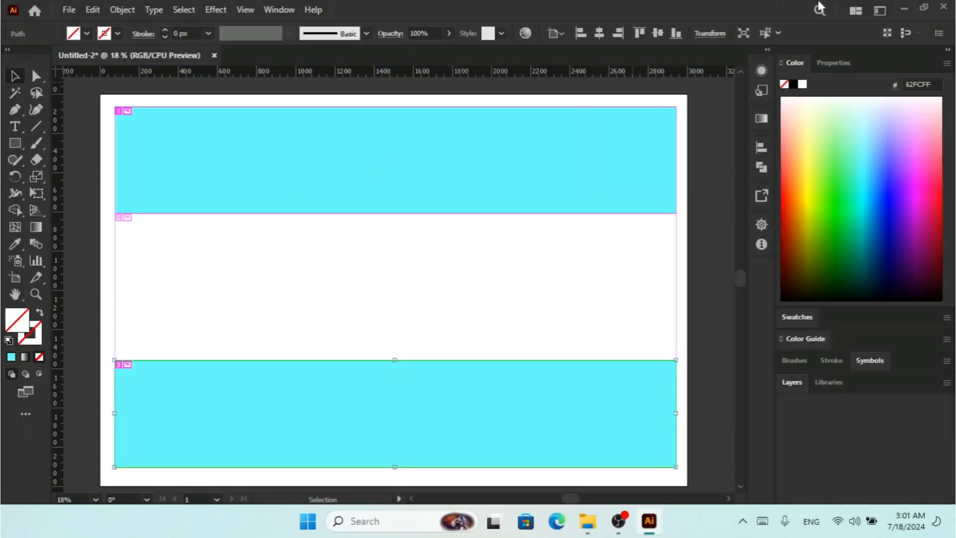
# Step: Check the exported slice files in the Desktop images folder in File Explorer, and switch back to Illustrator
pyautogui.click(903, 11)
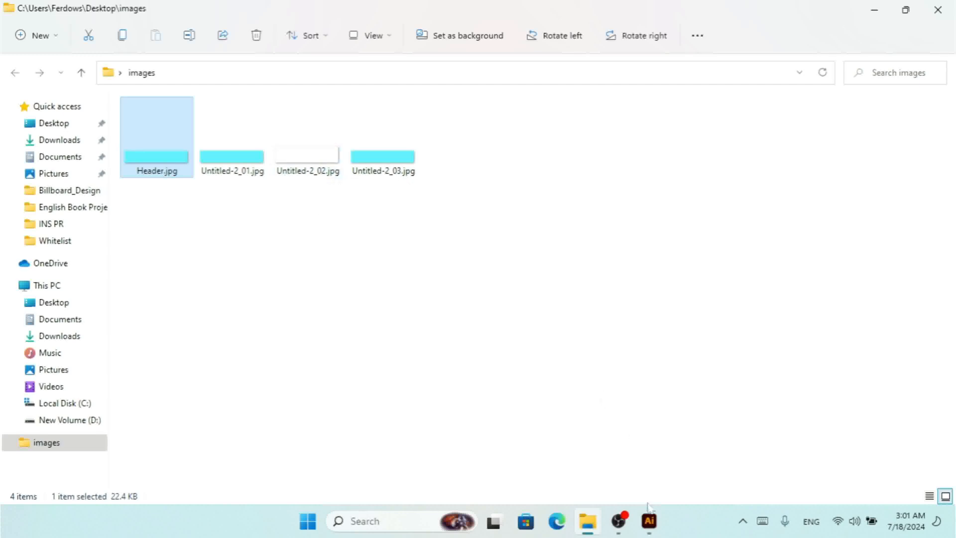
pyautogui.click(649, 521)
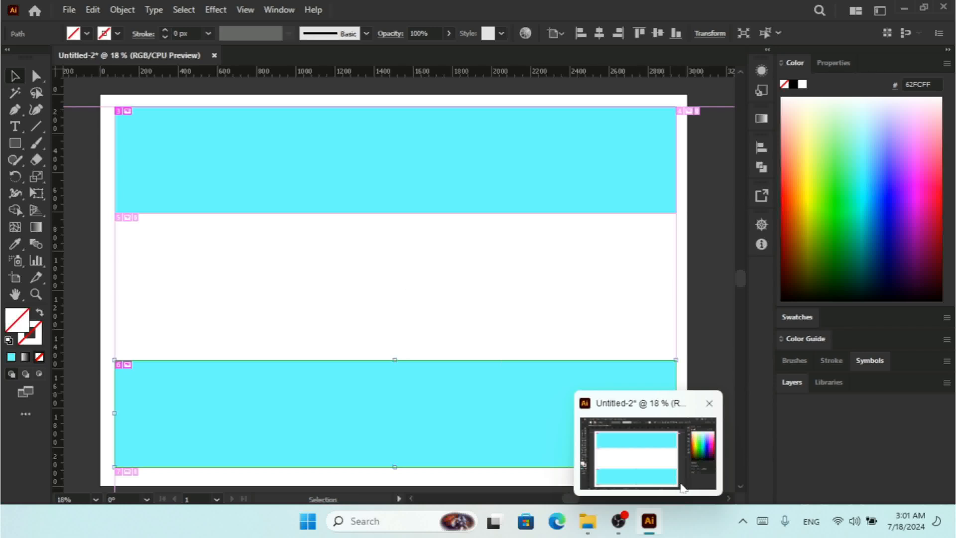
pyautogui.click(649, 521)
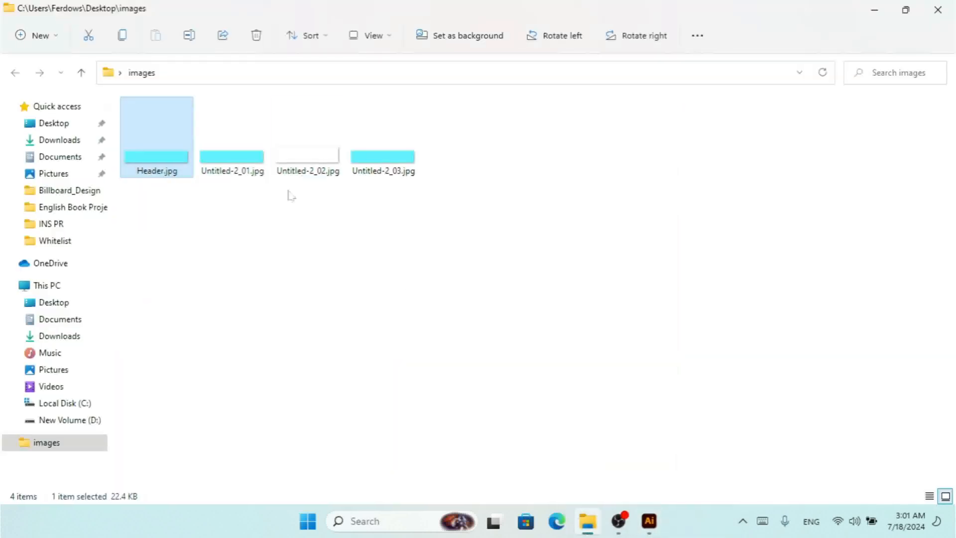
pyautogui.click(649, 520)
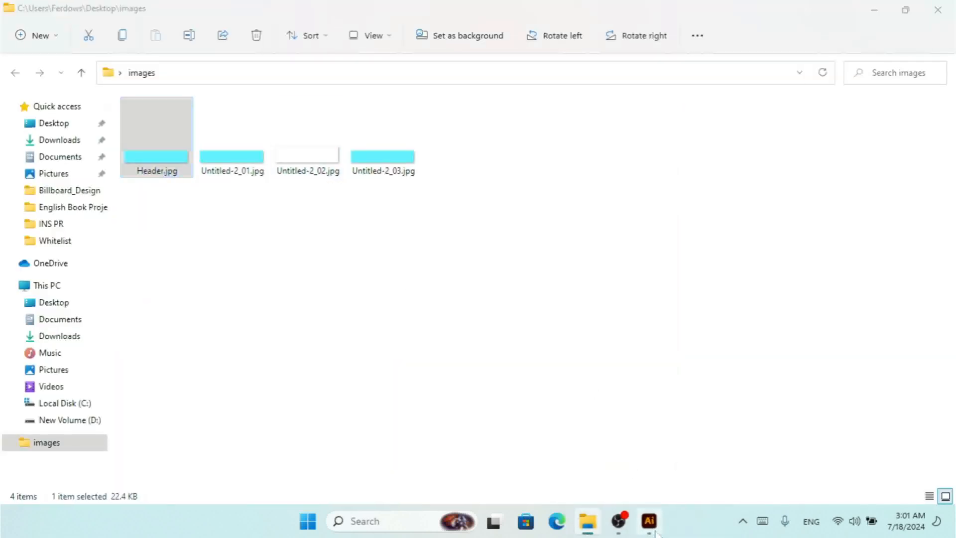
# Step: Clear the selection and turn on Clip to Artboard for the slices
pyautogui.moveTo(255, 244); pyautogui.dragTo(578, 344)
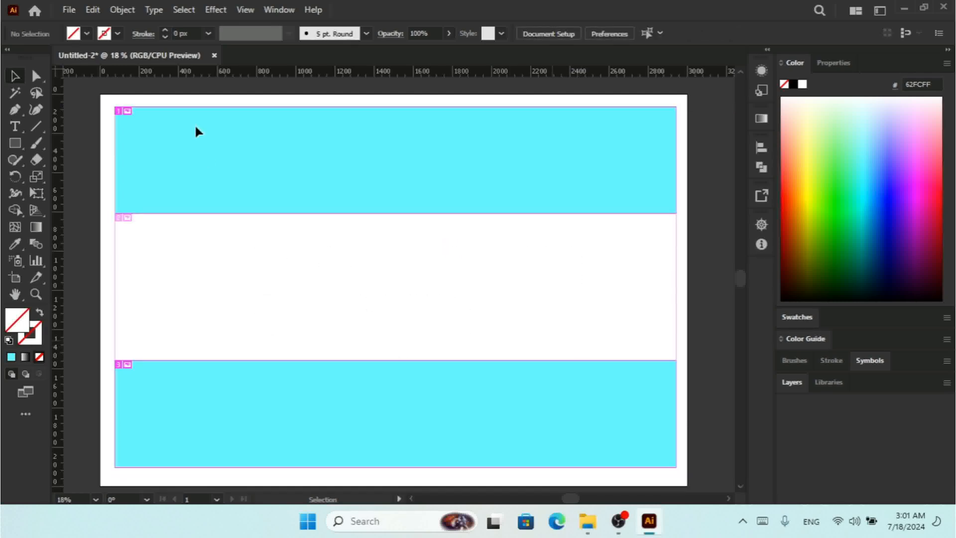
pyautogui.click(121, 9)
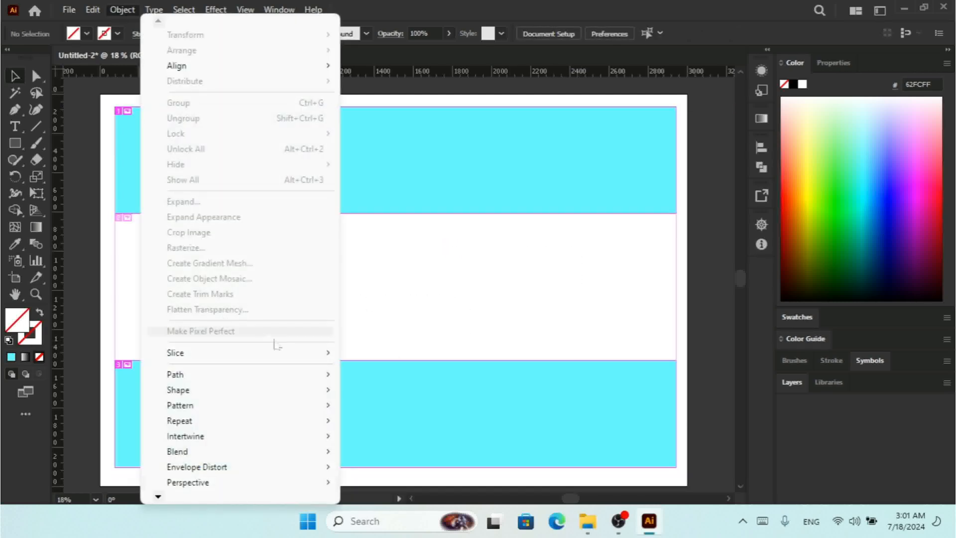
pyautogui.moveTo(297, 357)
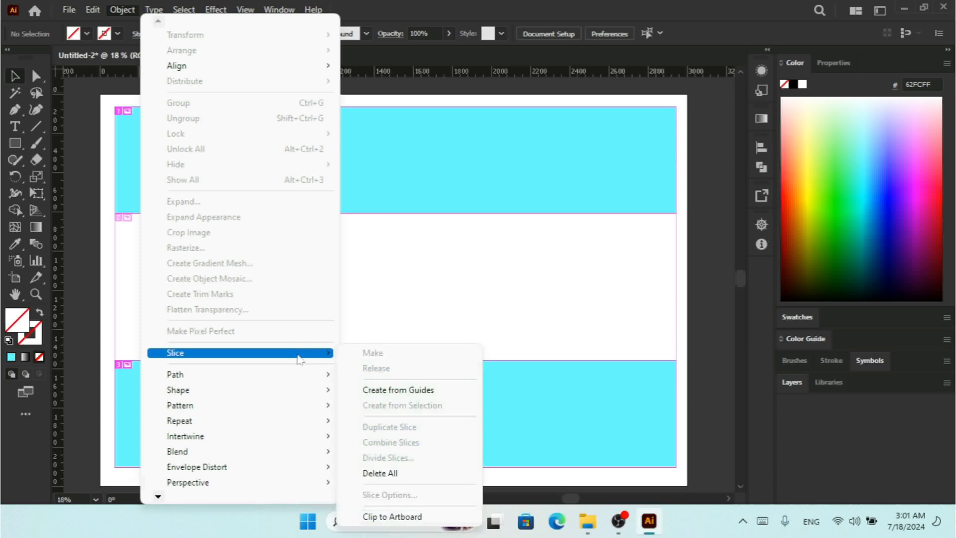
pyautogui.click(416, 518)
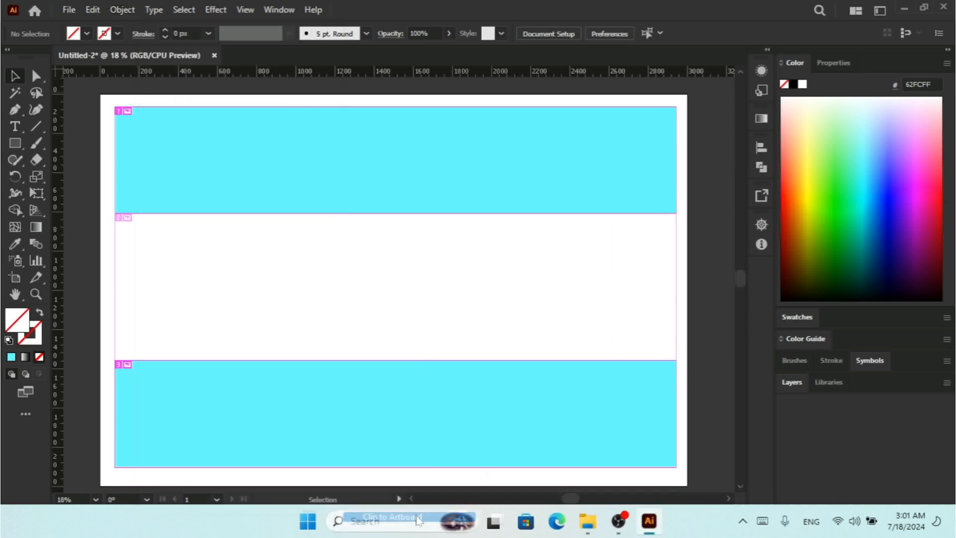
# Step: Export All Slices of the artboard-clipped layout as JPEG with Save for Web (Legacy), overwriting Untitled-2.jpg on the Desktop
pyautogui.click(69, 11)
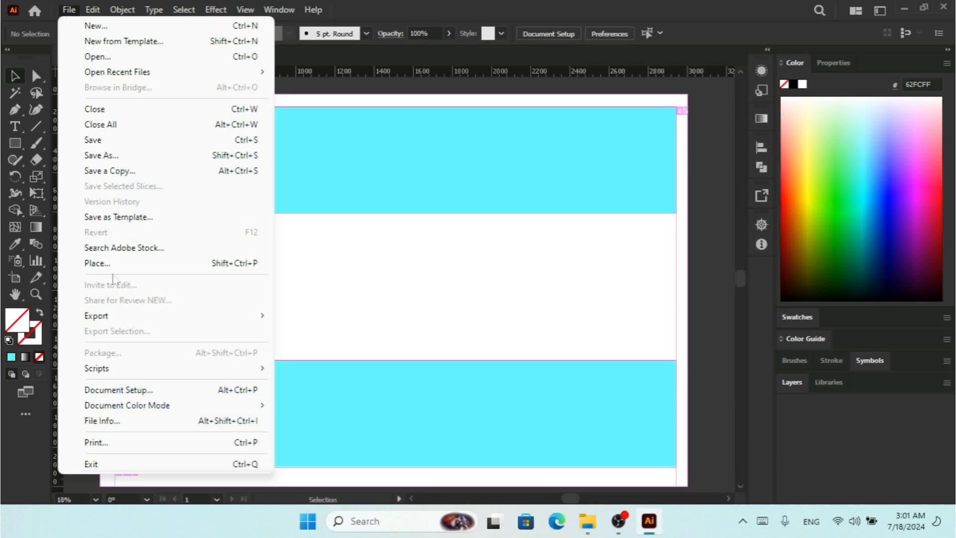
pyautogui.moveTo(171, 319)
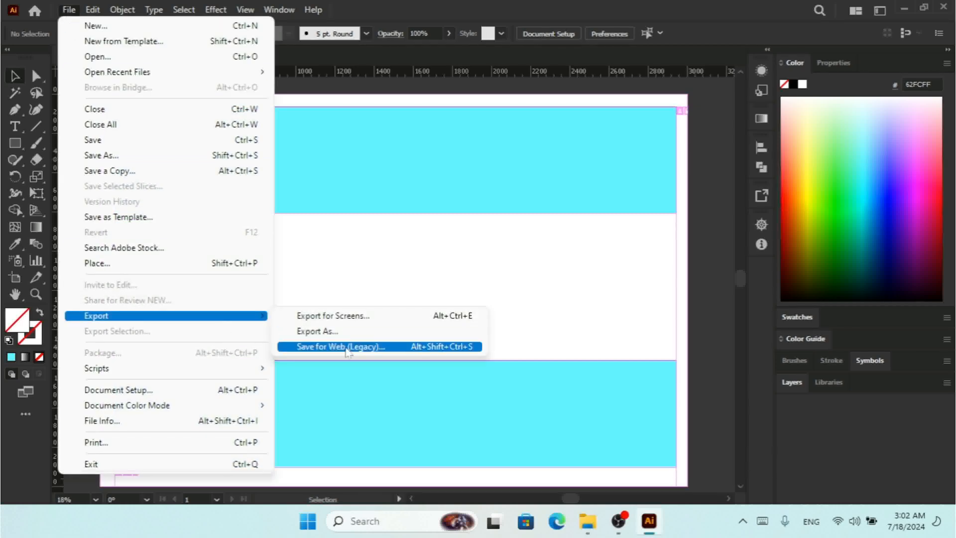
pyautogui.click(346, 351)
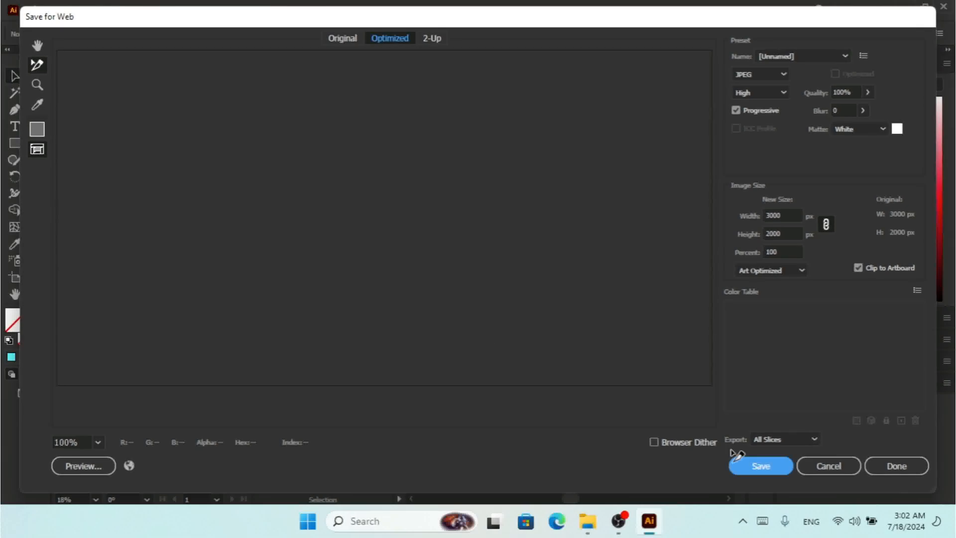
pyautogui.click(761, 466)
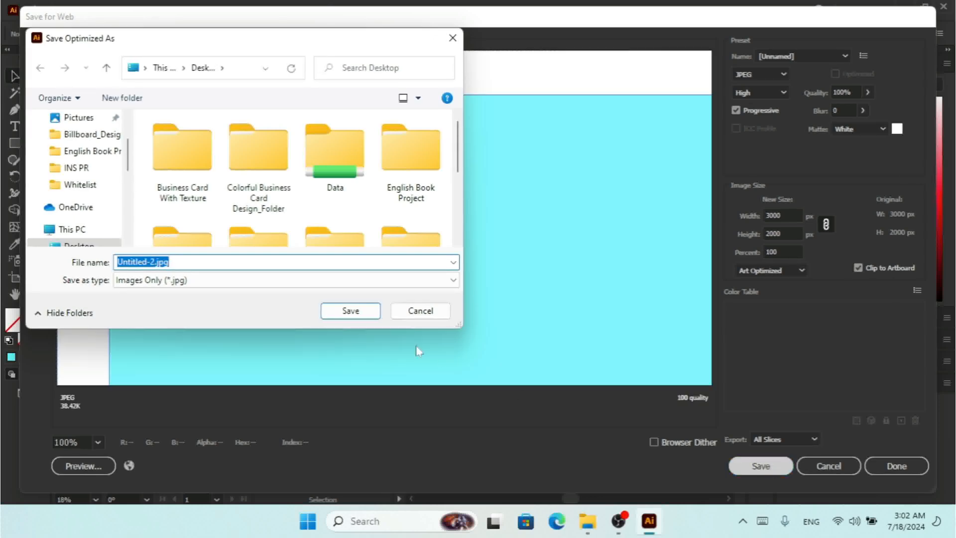
pyautogui.click(350, 312)
pyautogui.click(291, 212)
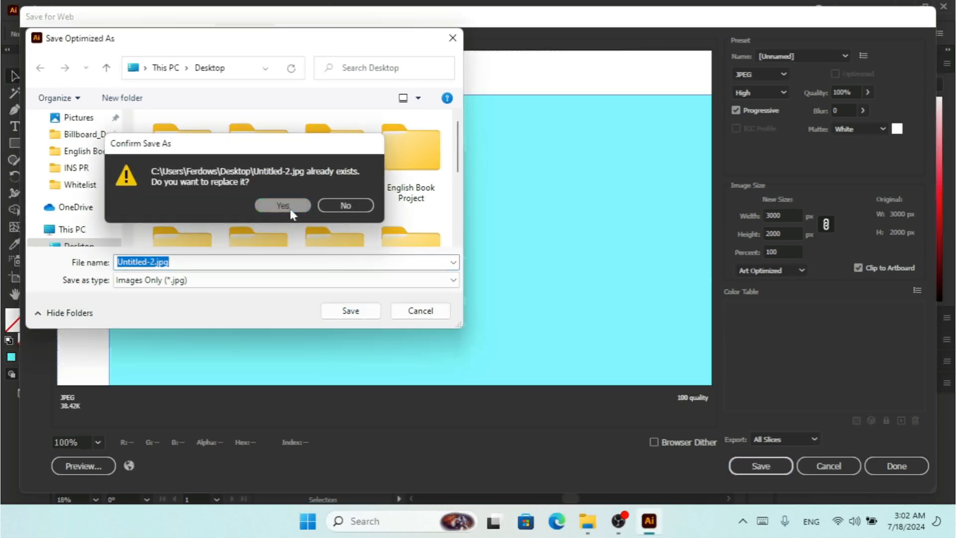
pyautogui.click(603, 297)
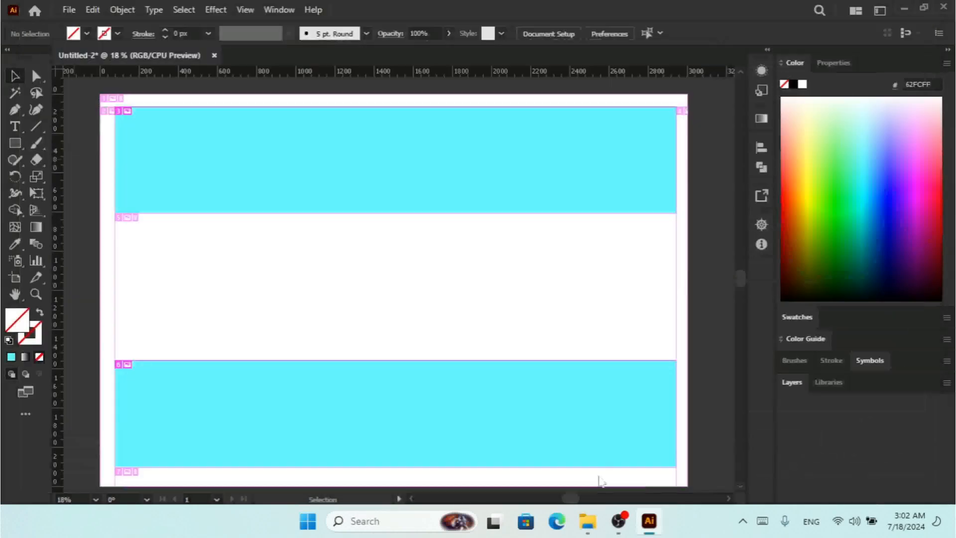
# Step: Examine the JPEGs exported with Clip to Artboard in the File Explorer images folder, and return to Illustrator
pyautogui.click(587, 521)
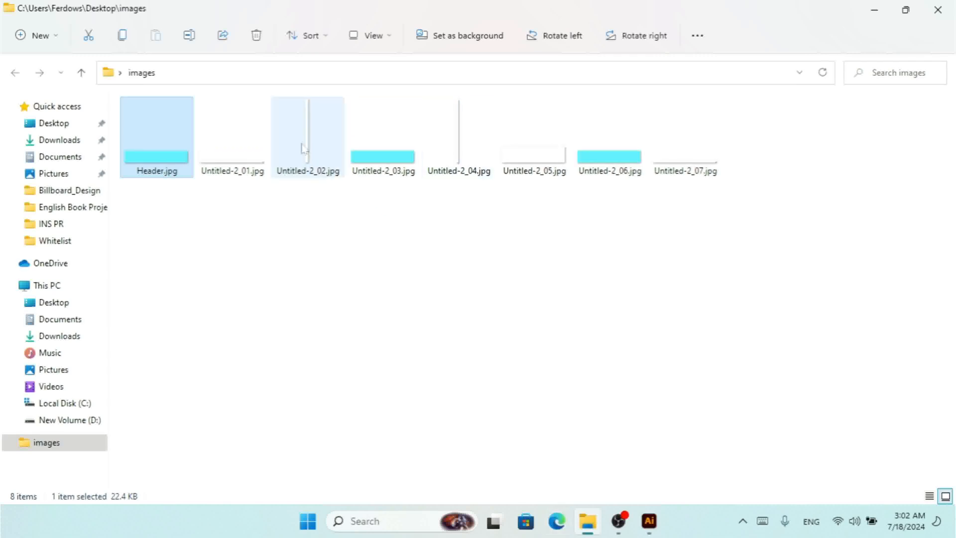
pyautogui.moveTo(302, 147)
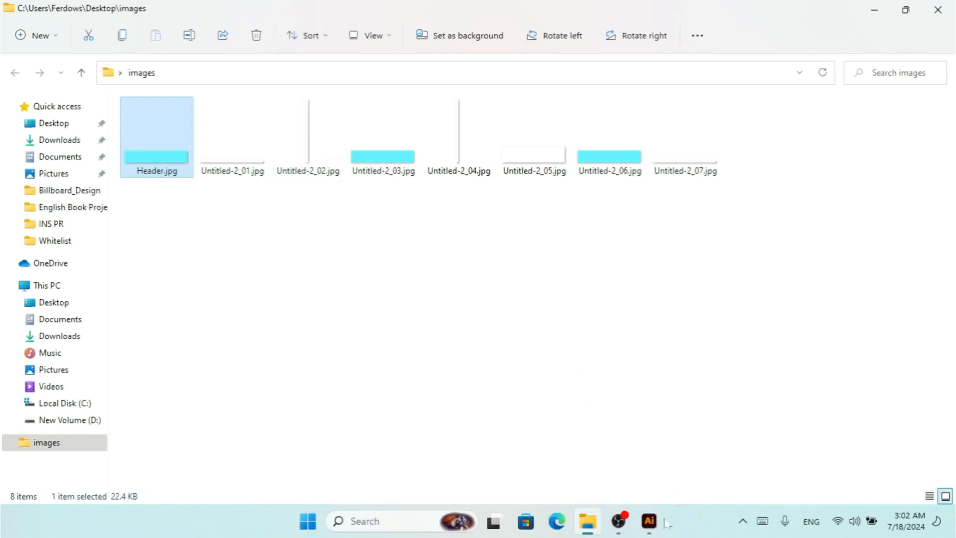
pyautogui.click(649, 523)
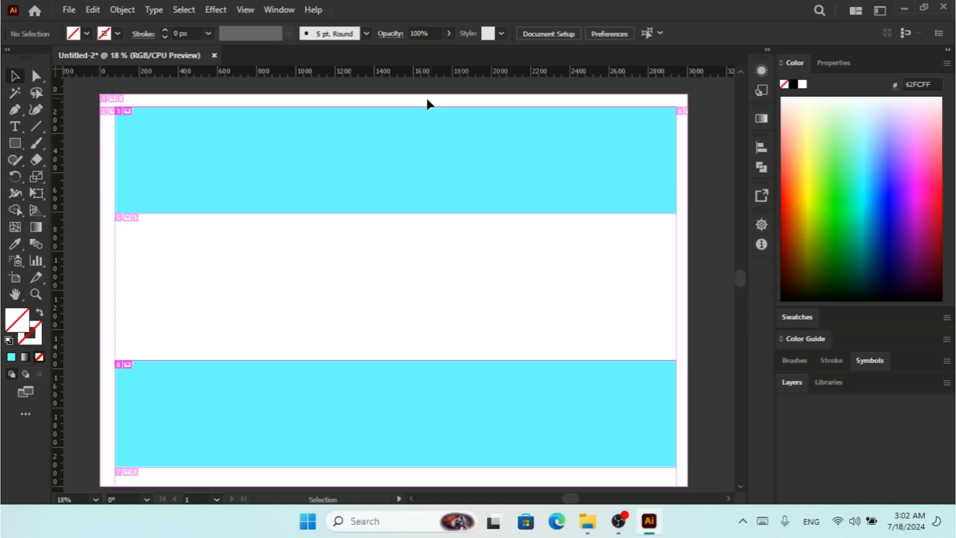
# Step: Turn off Clip to Artboard so the slices cover only the area of the two rectangles
pyautogui.moveTo(357, 86); pyautogui.dragTo(442, 94)
pyautogui.moveTo(442, 94); pyautogui.dragTo(450, 106)
pyautogui.moveTo(449, 106); pyautogui.dragTo(449, 106)
pyautogui.click(125, 9)
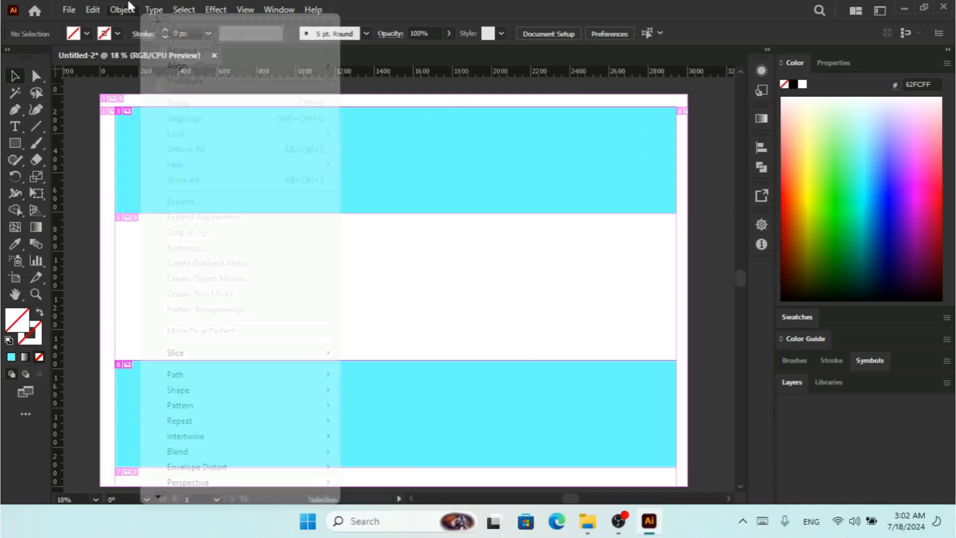
pyautogui.moveTo(300, 357)
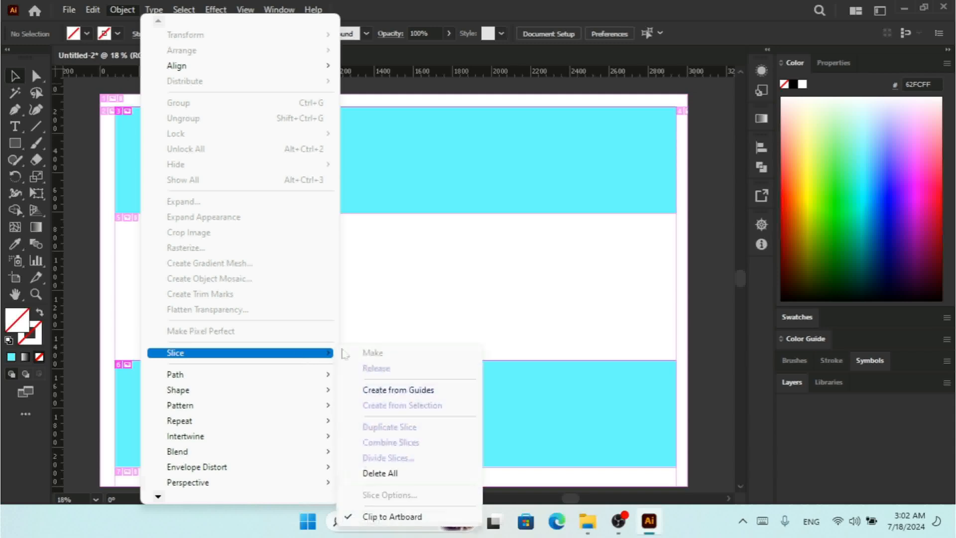
pyautogui.click(421, 518)
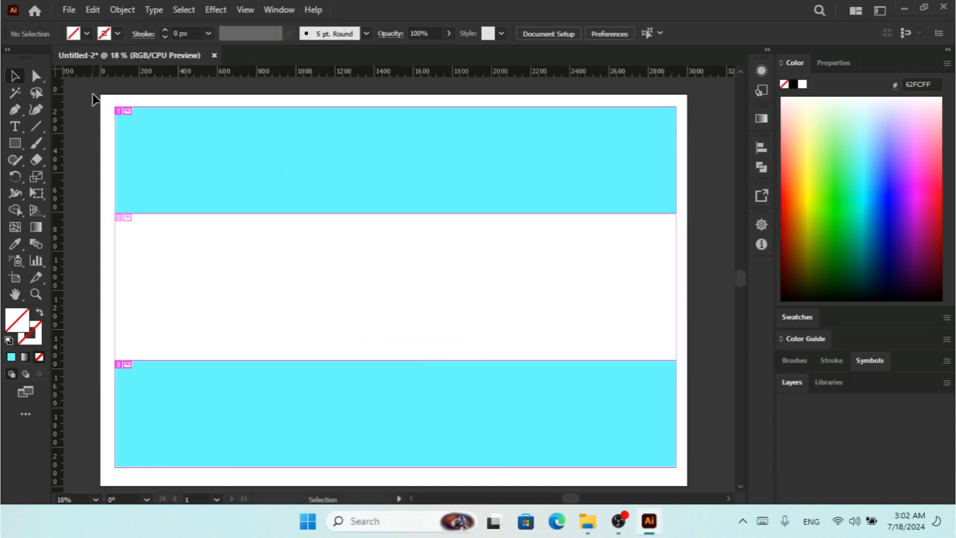
# Step: Select everything on the artboard and delete both rectangles together with their slices
pyautogui.moveTo(93, 88); pyautogui.dragTo(695, 109)
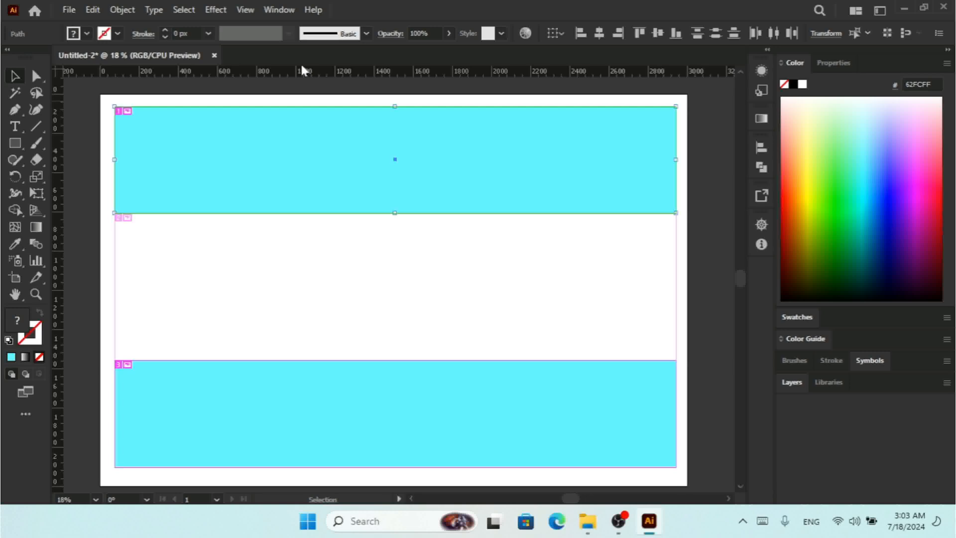
pyautogui.hotkey('ctrl', 'a')
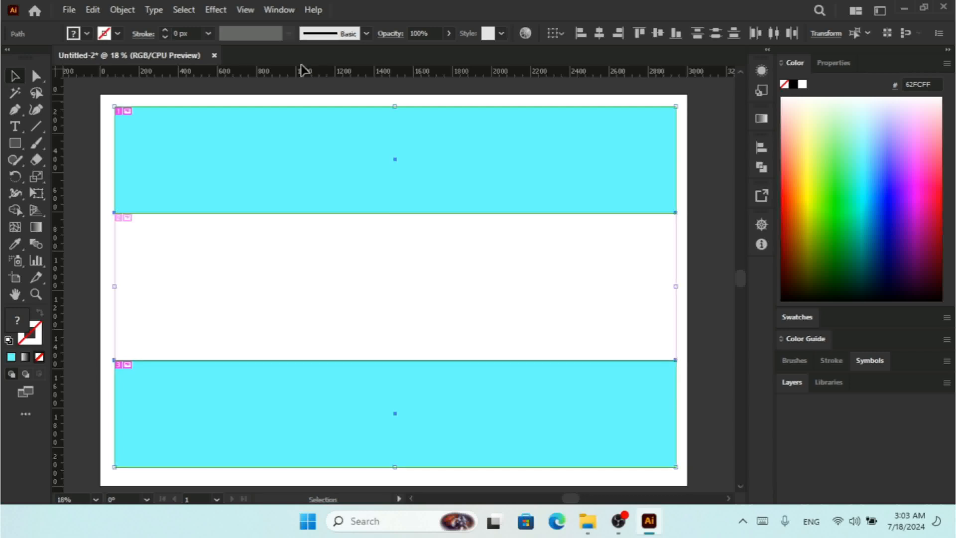
pyautogui.press('Delete')
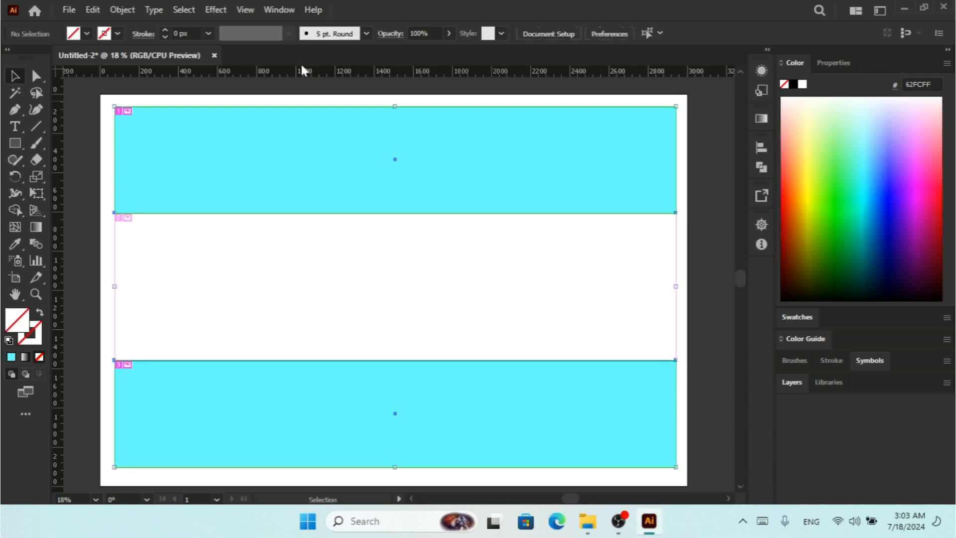
pyautogui.click(120, 10)
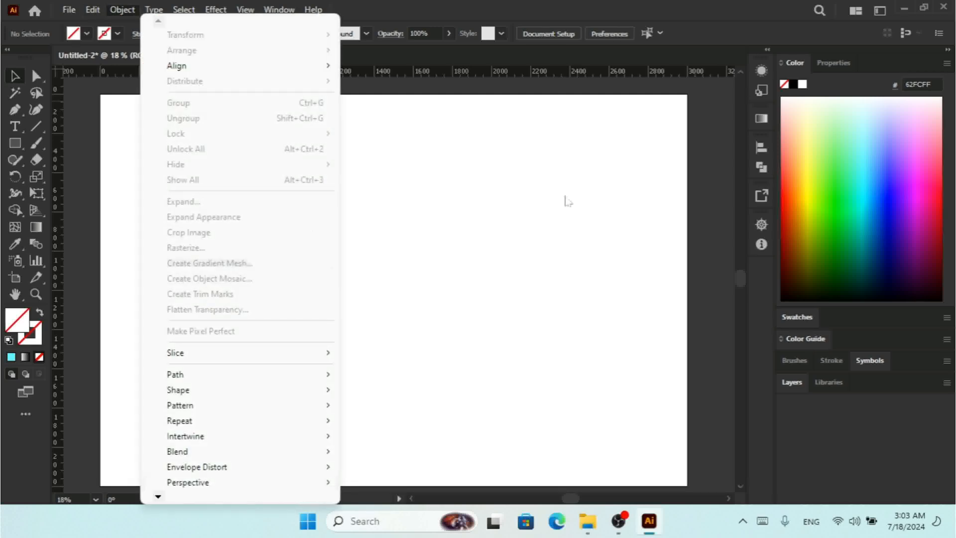
pyautogui.click(510, 198)
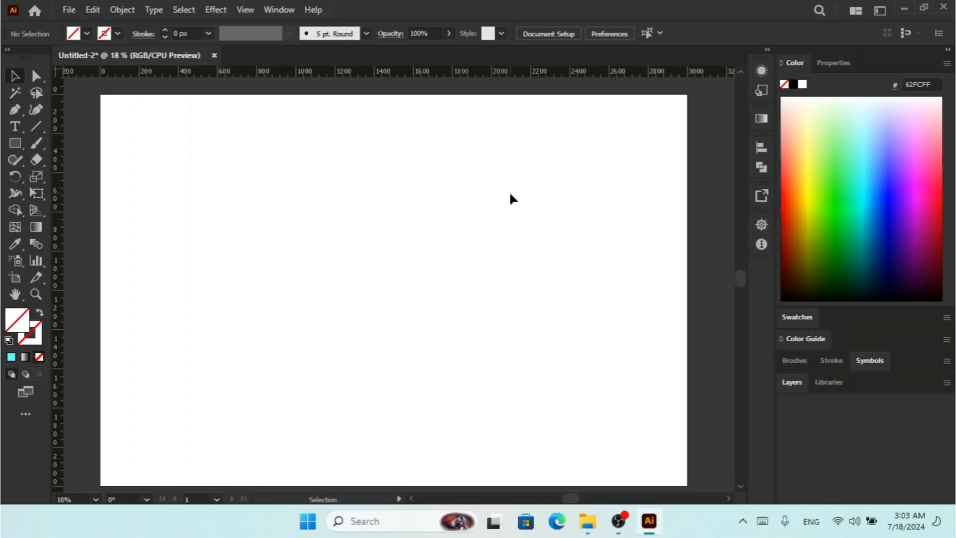